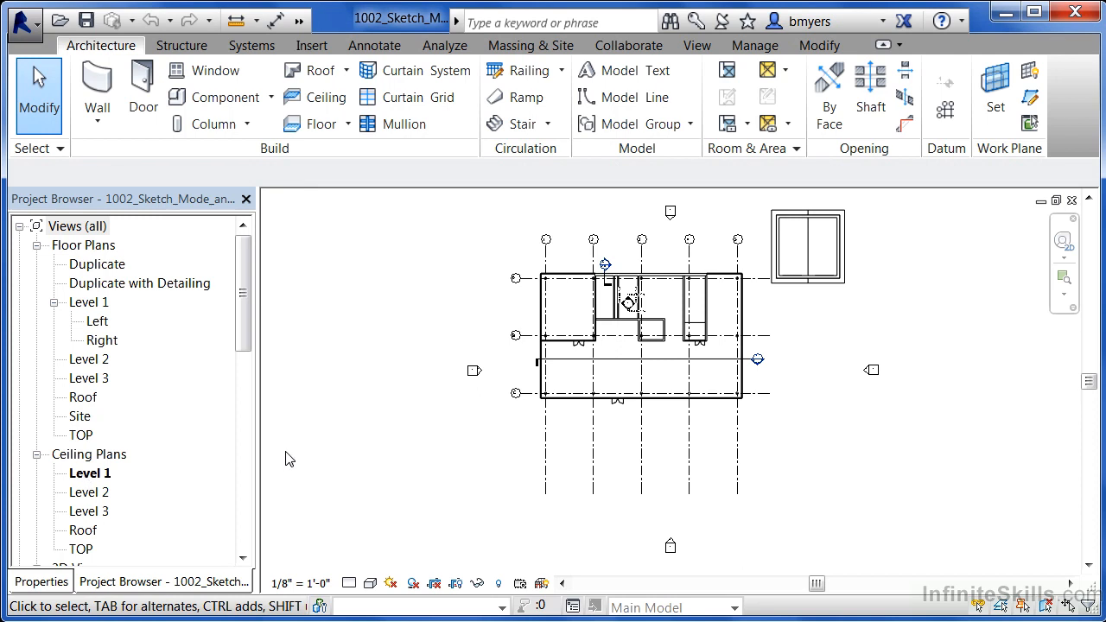
Step: Place an automatic 2' x 4' ACT System ceiling with a 9' 0" height offset in the corner room between grids A and B
{"action": "scroll", "coordinate": [579, 282], "scroll_direction": "up", "scroll_amount": 5}
{"action": "scroll", "coordinate": [548, 285], "scroll_direction": "up", "scroll_amount": 2}
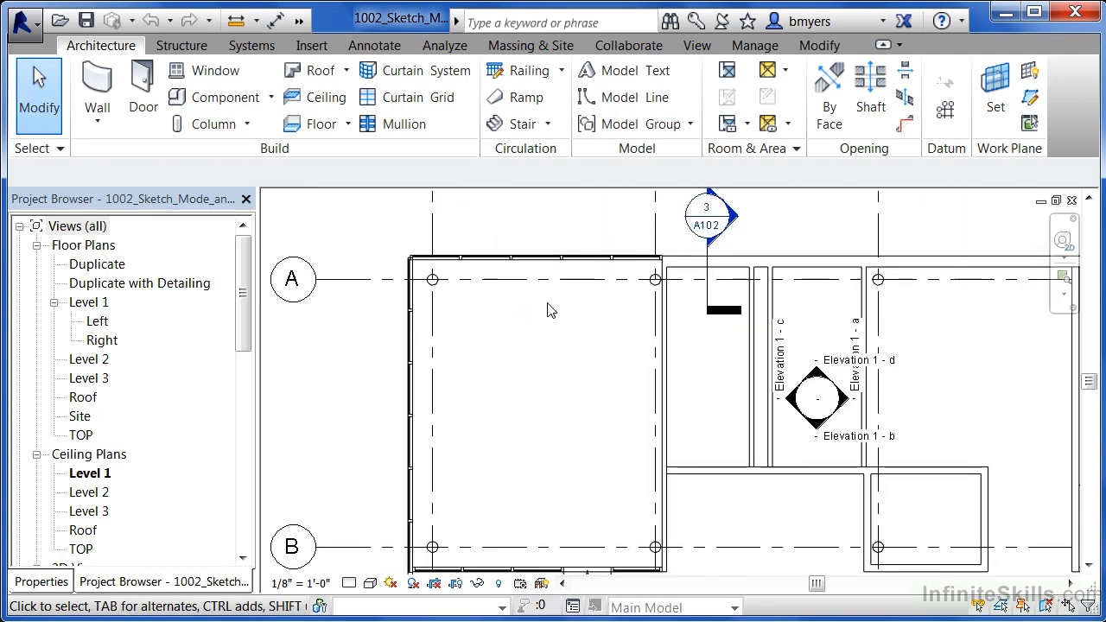
{"action": "middle_click_drag", "start_coordinate": [573, 403], "coordinate": [589, 350]}
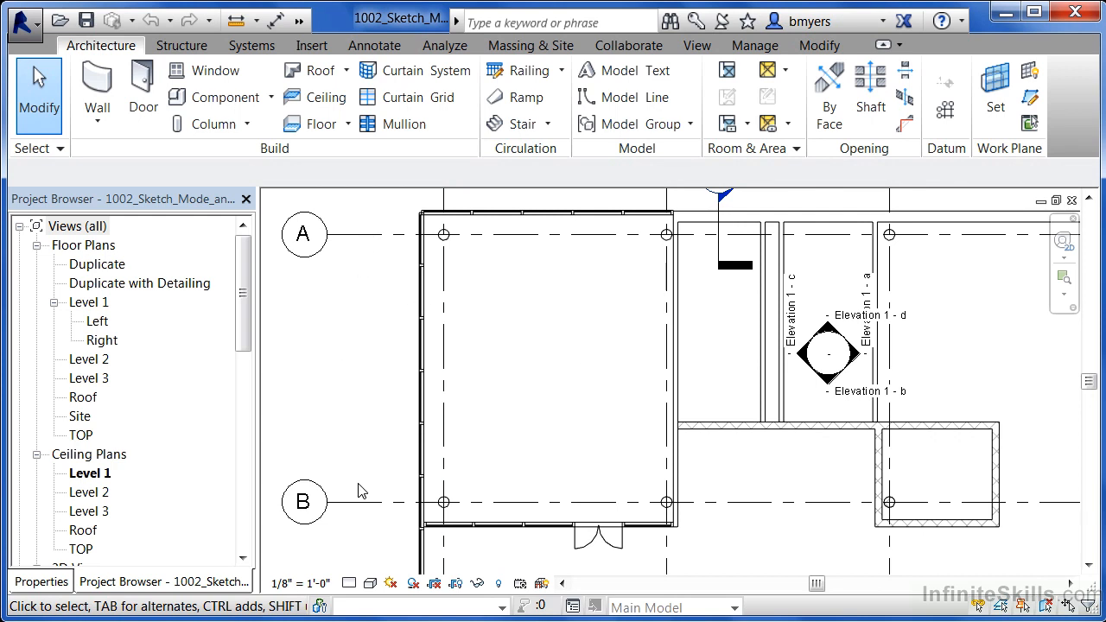
{"action": "left_click", "coordinate": [327, 100]}
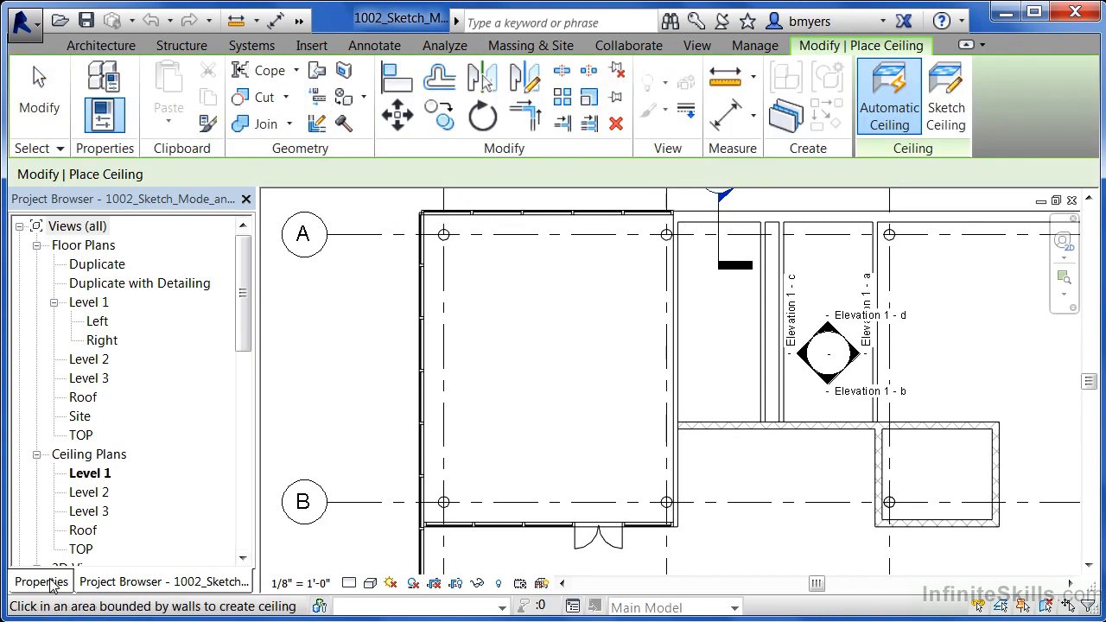
{"action": "left_click", "coordinate": [48, 583]}
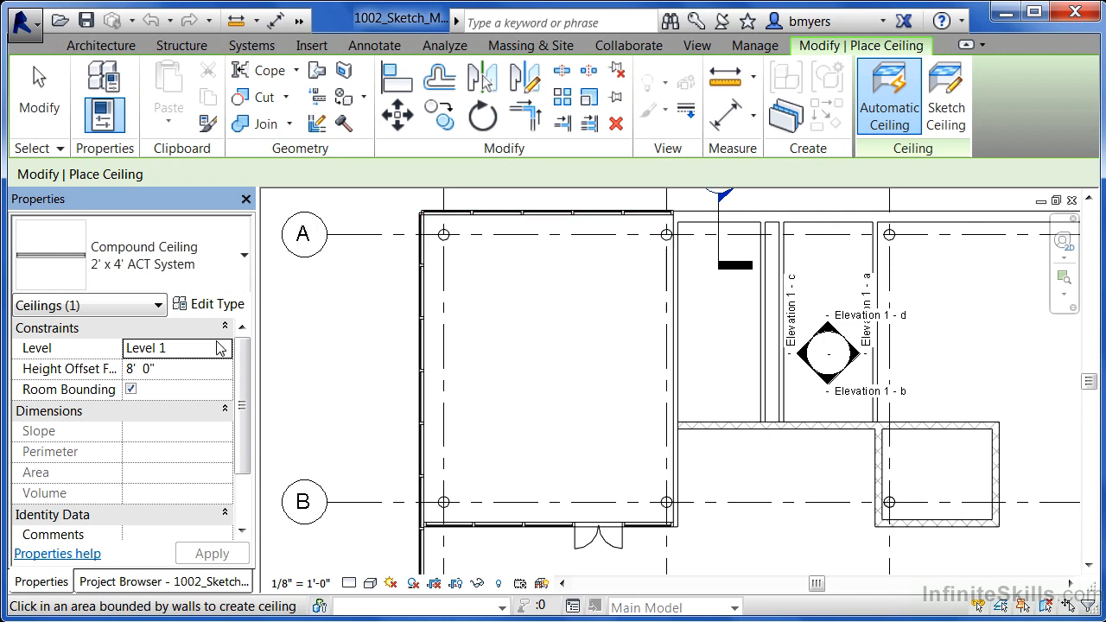
{"action": "left_click", "coordinate": [171, 371]}
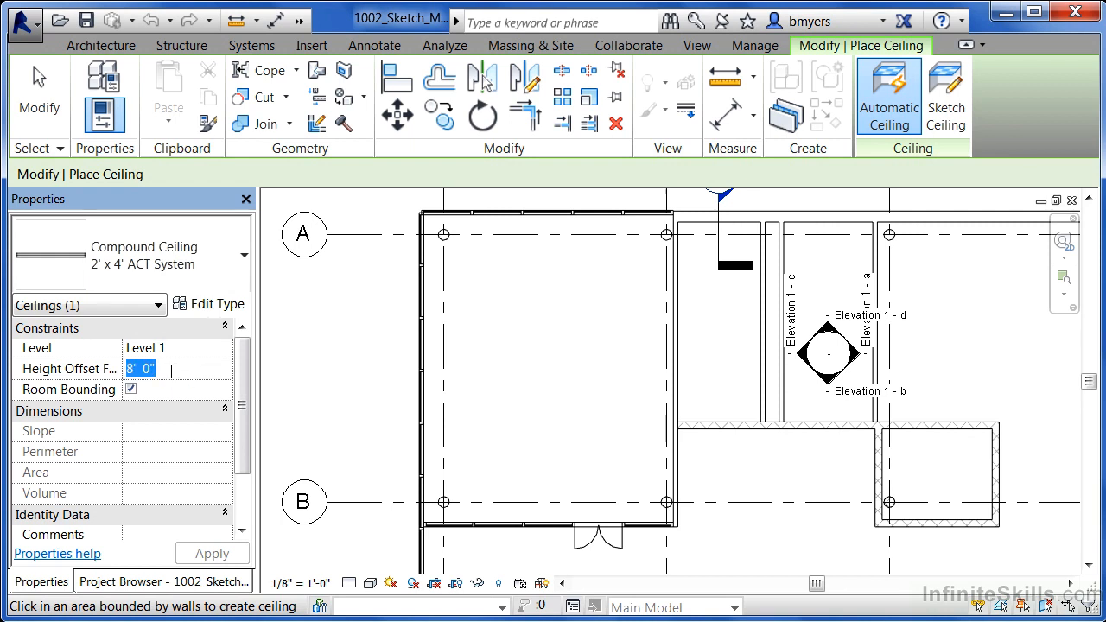
{"action": "type", "text": "9"}
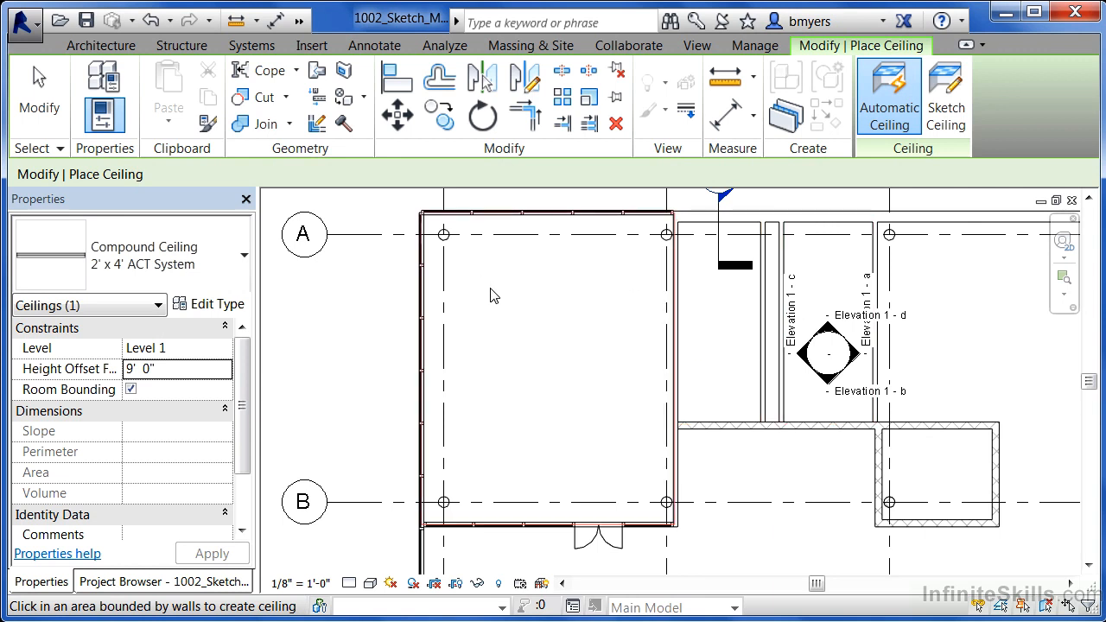
{"action": "left_click", "coordinate": [533, 318]}
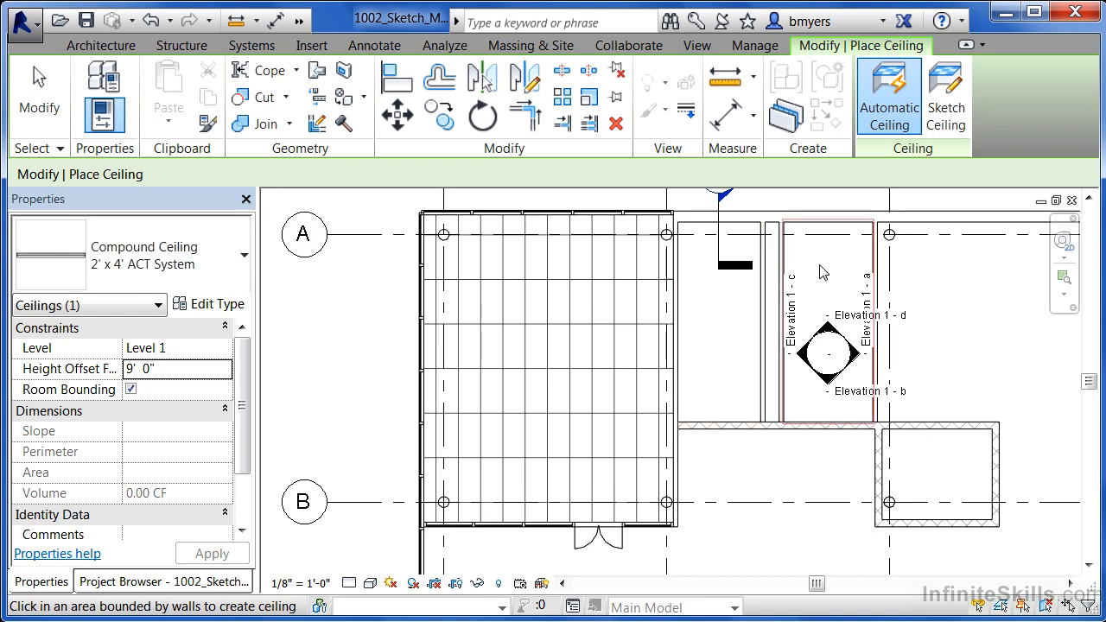
Step: Place GWB on Mtl. Stud ceilings at an 8' 6" height offset in the two narrow rooms, and switch the view to a shaded visual style
{"action": "left_click", "coordinate": [217, 275]}
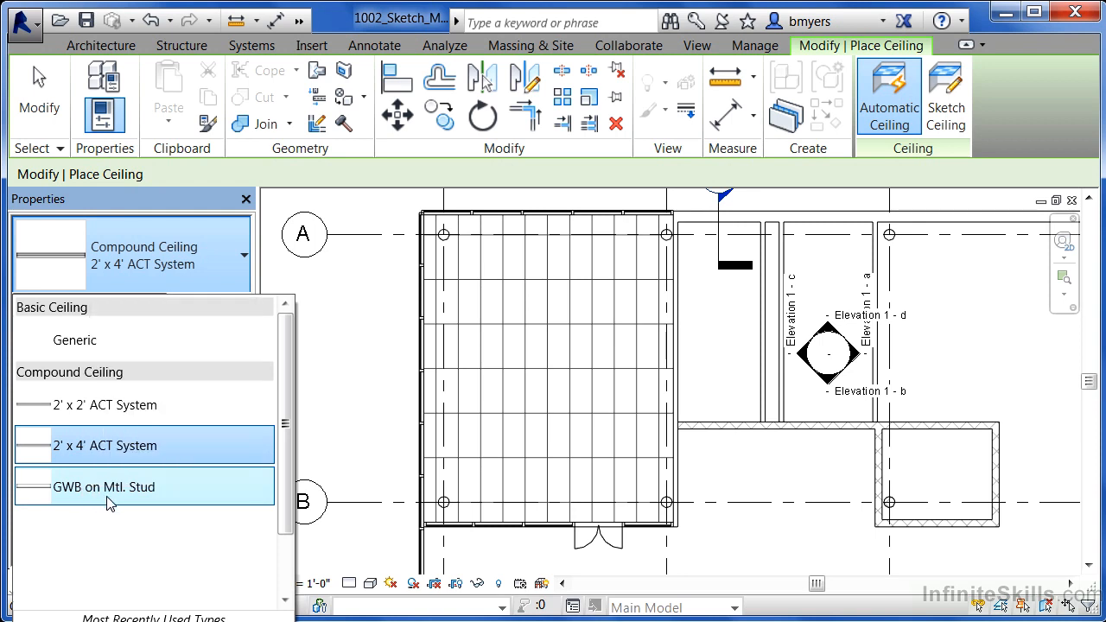
{"action": "left_click", "coordinate": [112, 487]}
{"action": "left_click", "coordinate": [189, 367]}
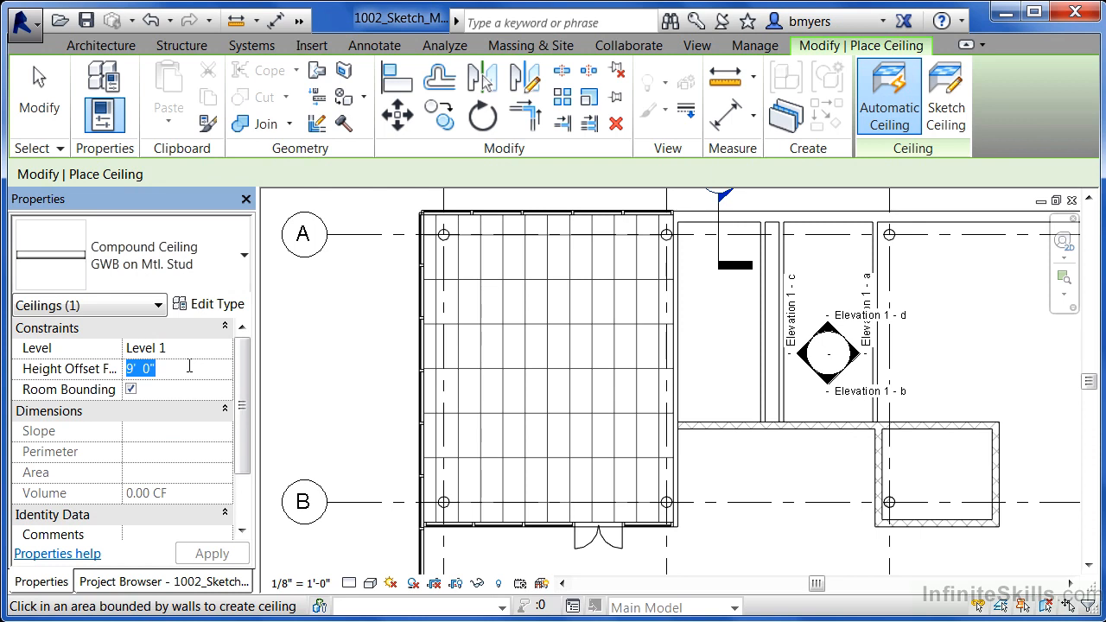
{"action": "type", "text": "8'"}
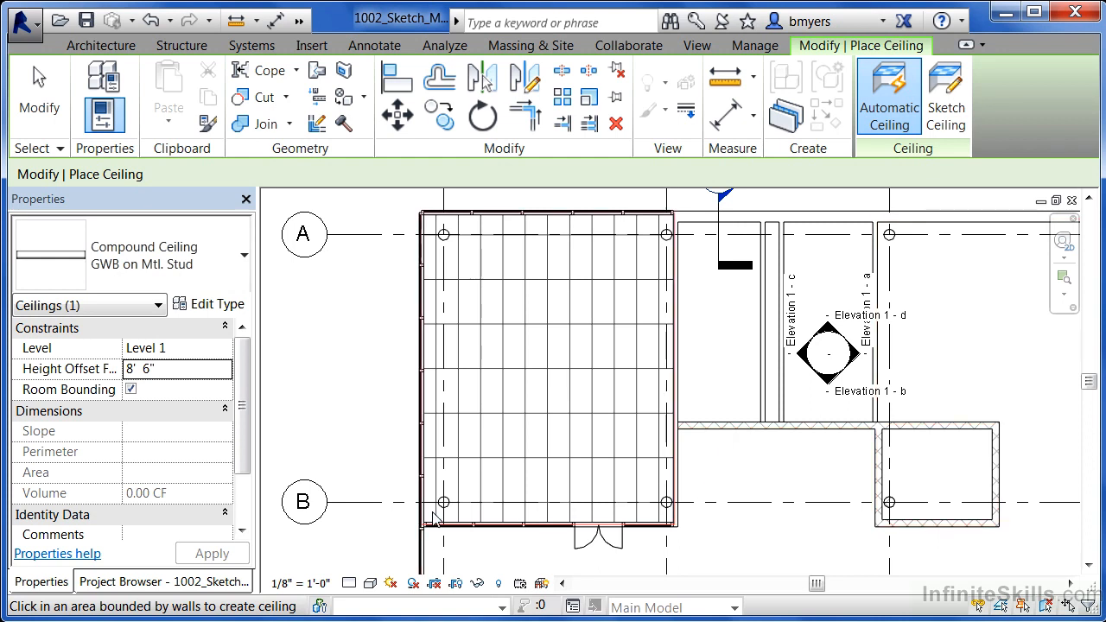
{"action": "left_click", "coordinate": [371, 584]}
{"action": "left_click", "coordinate": [411, 506]}
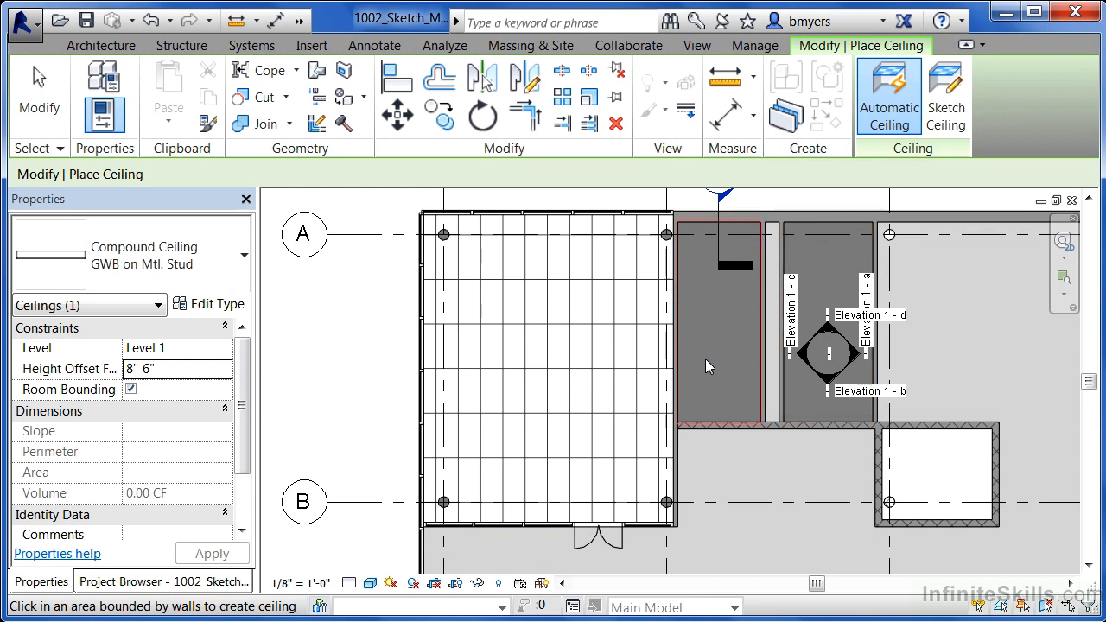
Step: Change the ceiling type to 2' x 2' ACT System for the open alcove beside the narrow rooms
{"action": "left_click", "coordinate": [207, 269]}
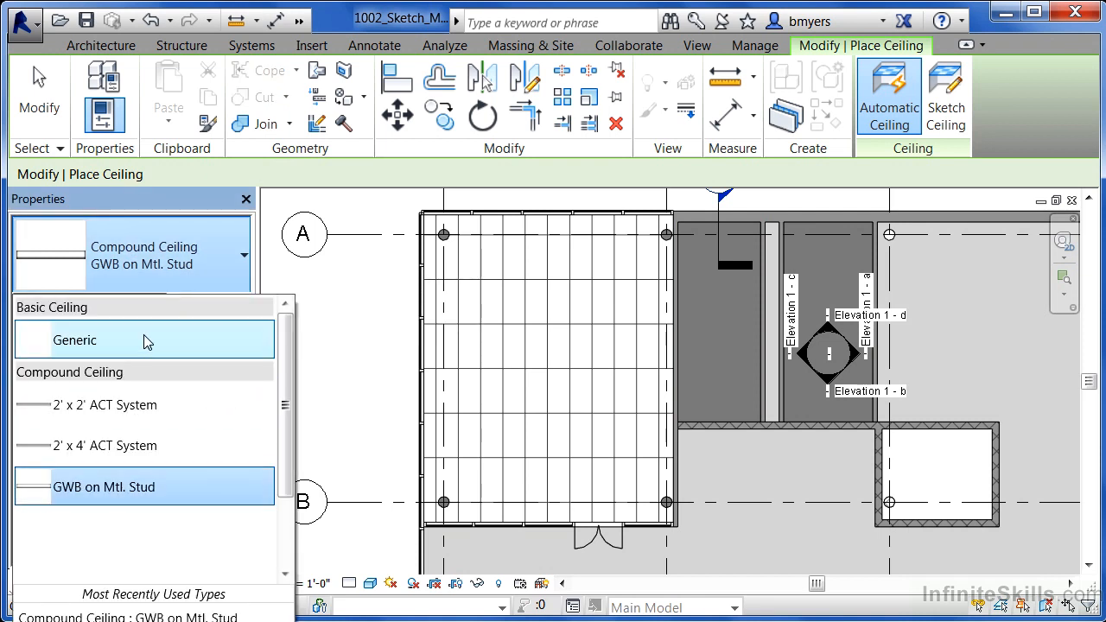
{"action": "left_click", "coordinate": [116, 406]}
{"action": "scroll", "coordinate": [268, 346], "scroll_direction": "down", "scroll_amount": 3}
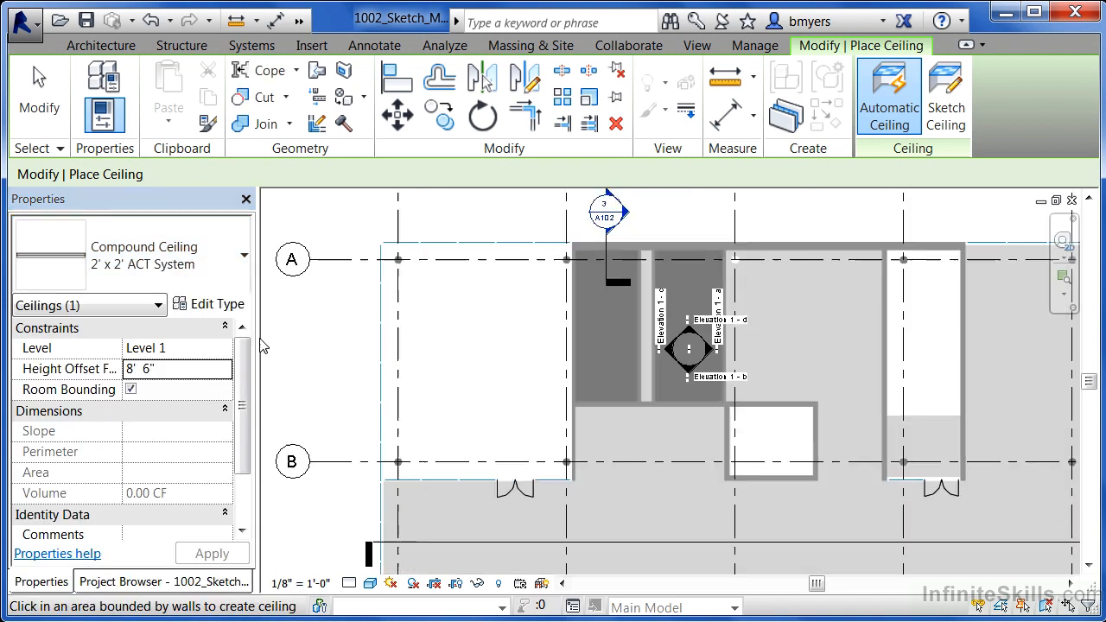
{"action": "scroll", "coordinate": [708, 389], "scroll_direction": "up", "scroll_amount": 3}
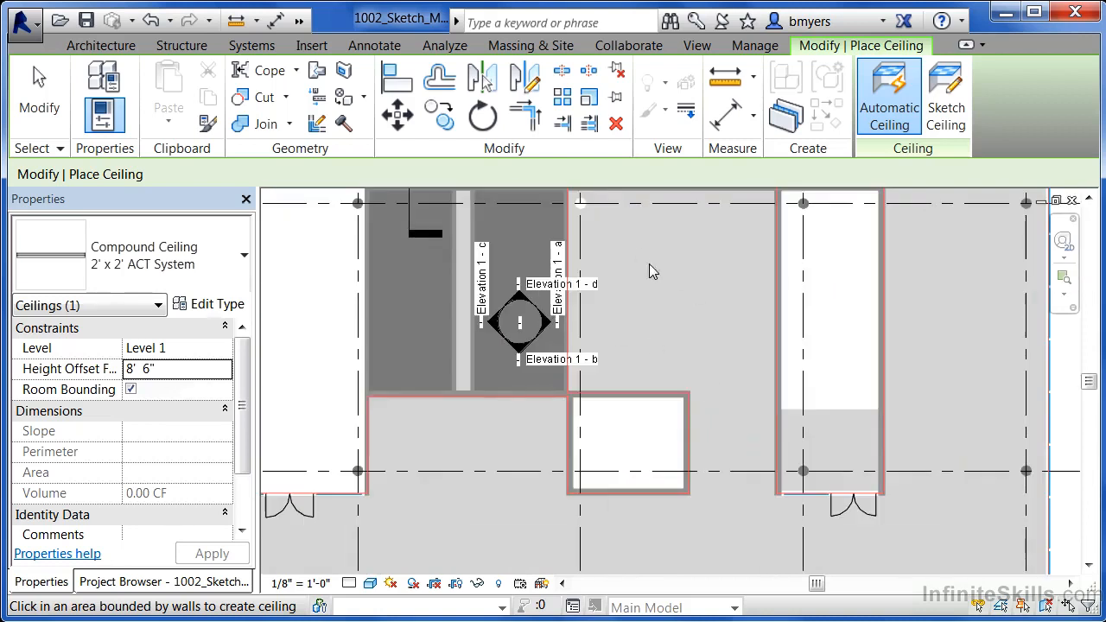
{"action": "scroll", "coordinate": [665, 448], "scroll_direction": "up", "scroll_amount": 1}
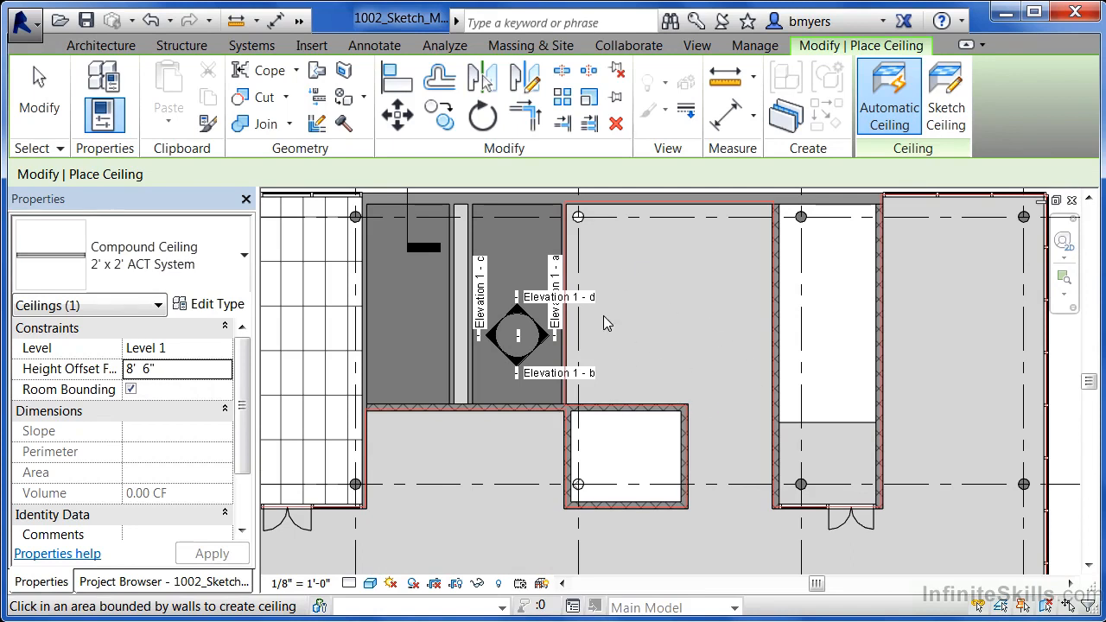
{"action": "scroll", "coordinate": [666, 314], "scroll_direction": "down", "scroll_amount": 6}
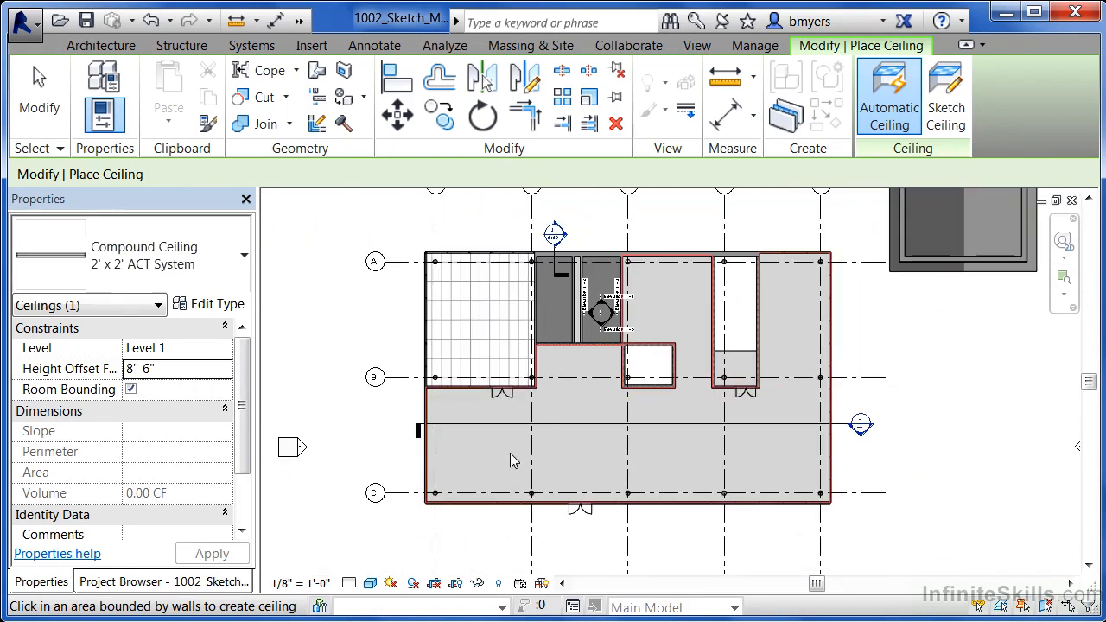
{"action": "scroll", "coordinate": [685, 295], "scroll_direction": "up", "scroll_amount": 5}
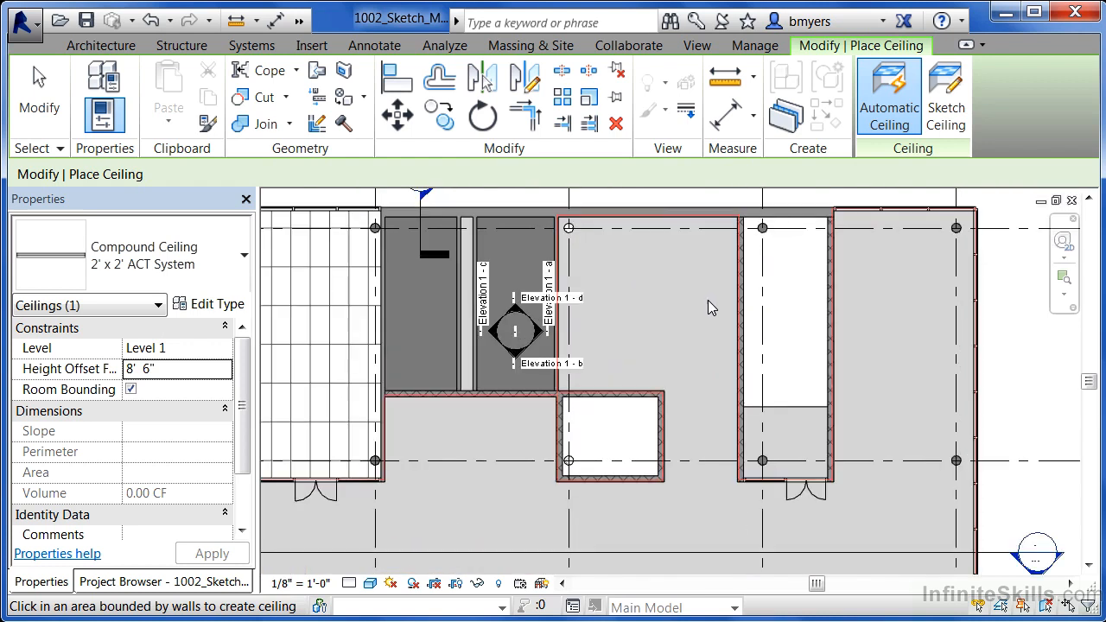
Step: Sketch a rectangular ceiling boundary about 18' 6" by 17' 11" with lines along the alcove's walls and finish the 2' x 2' ACT ceiling
{"action": "left_click", "coordinate": [956, 119]}
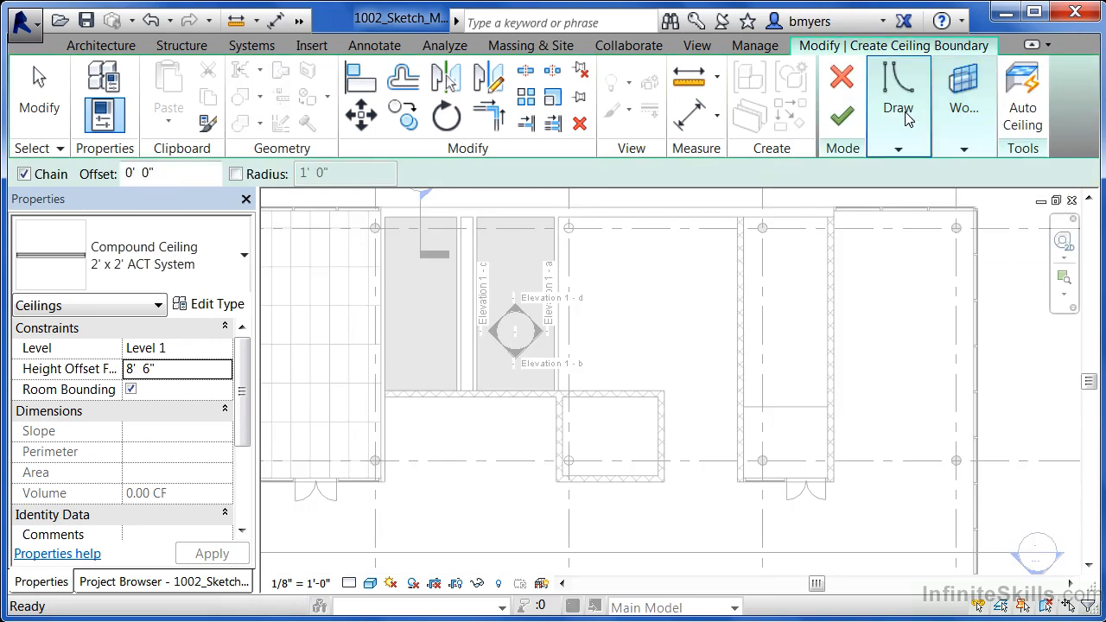
{"action": "mouse_move", "coordinate": [907, 120]}
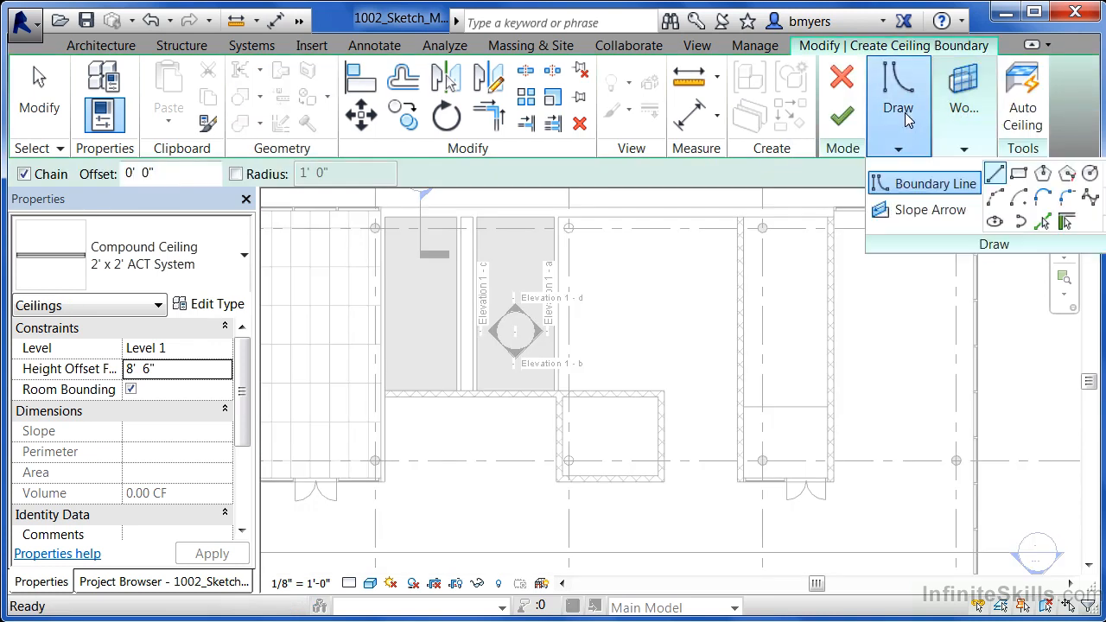
{"action": "left_click", "coordinate": [996, 175]}
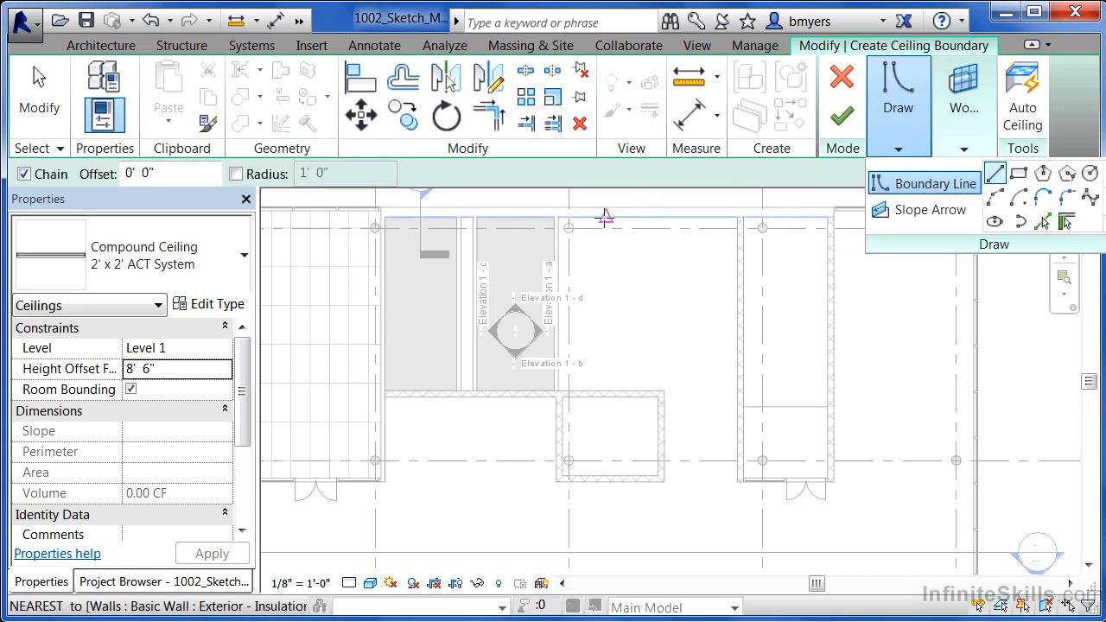
{"action": "left_click", "coordinate": [558, 217]}
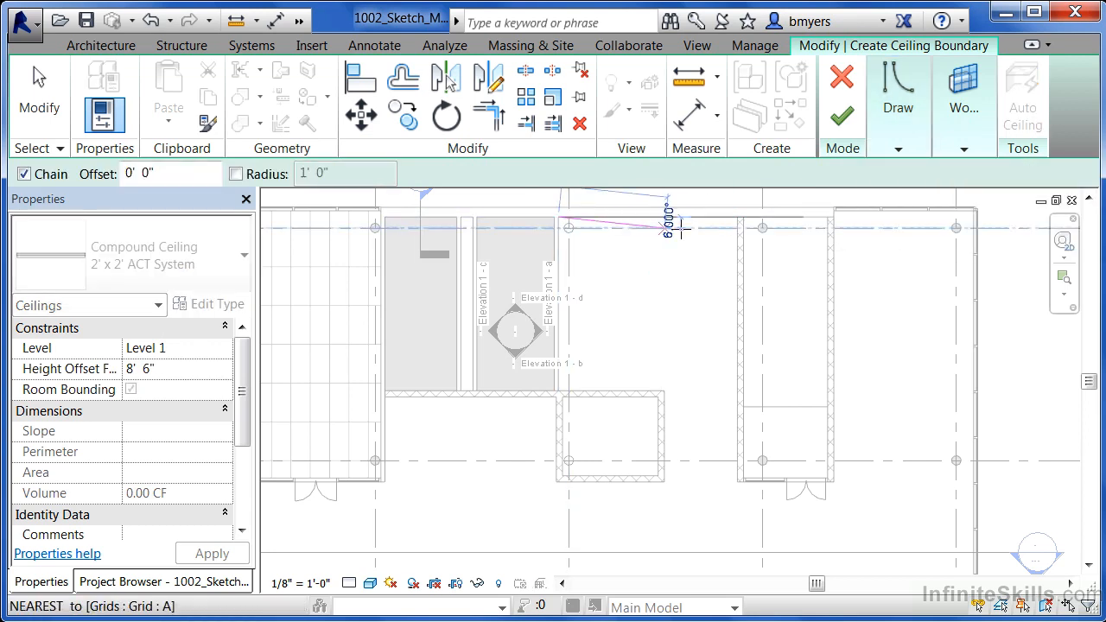
{"action": "left_click", "coordinate": [737, 216]}
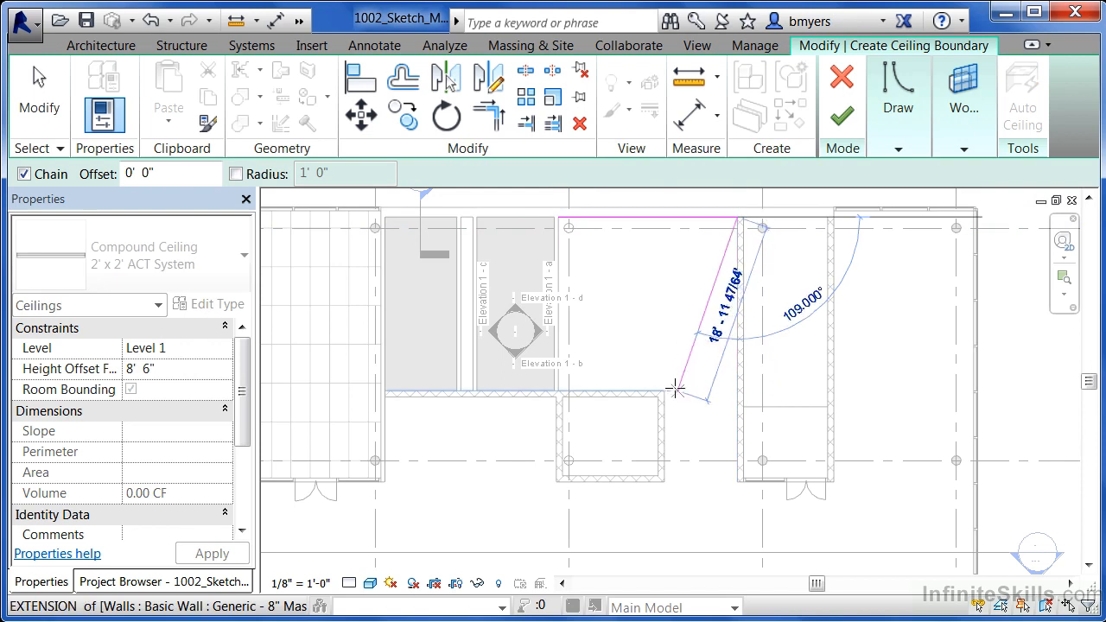
{"action": "scroll", "coordinate": [730, 374], "scroll_direction": "up", "scroll_amount": 2}
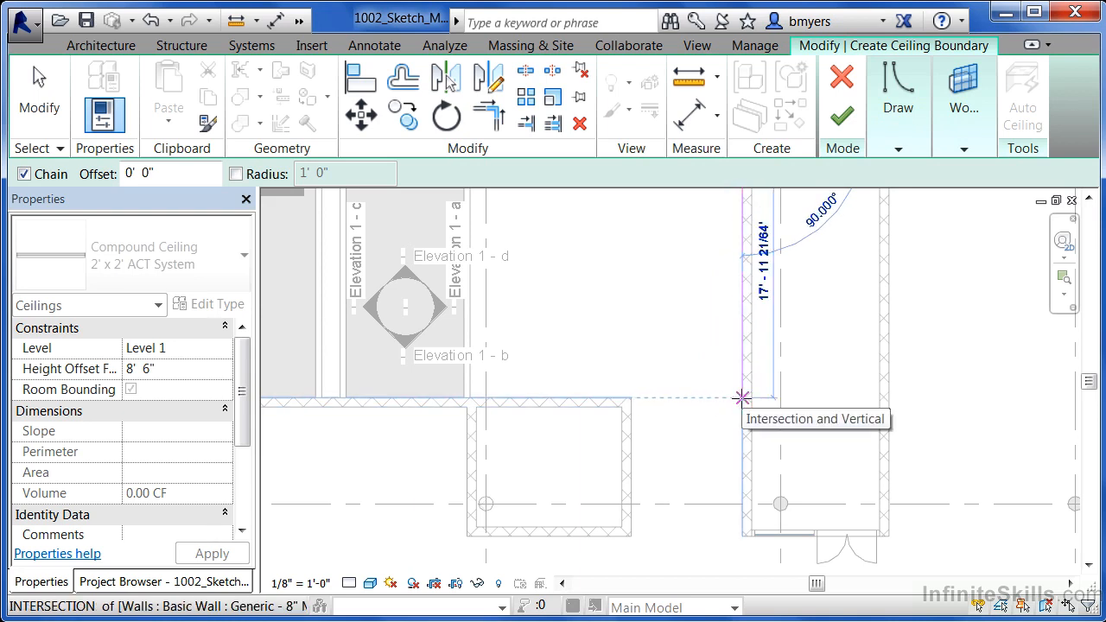
{"action": "left_click", "coordinate": [742, 397]}
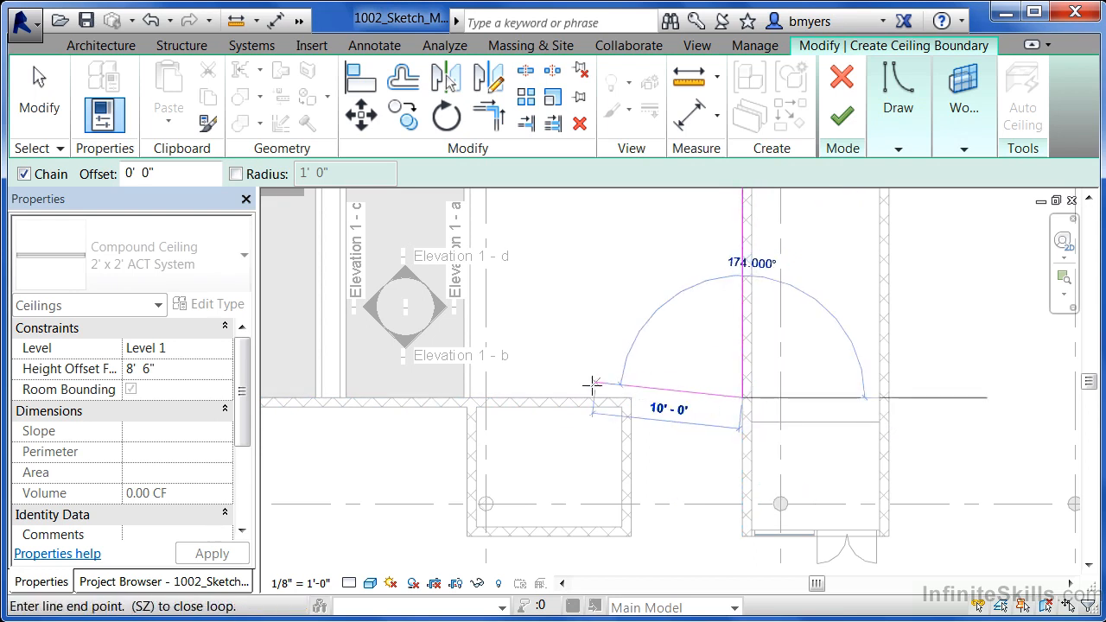
{"action": "left_click", "coordinate": [469, 398]}
{"action": "scroll", "coordinate": [570, 496], "scroll_direction": "down", "scroll_amount": 2}
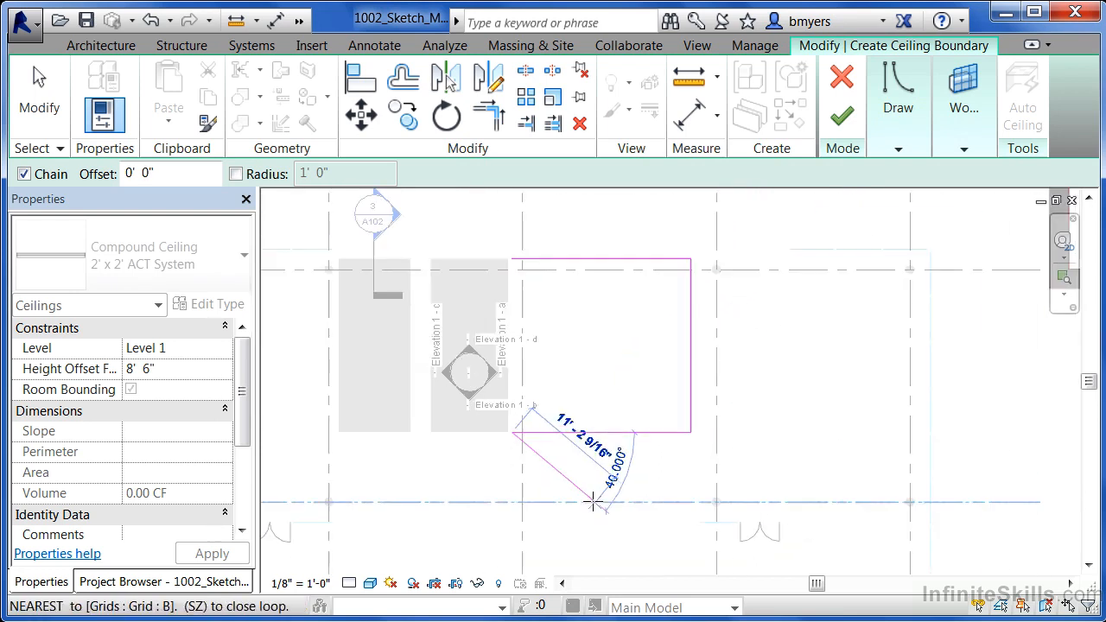
{"action": "left_click", "coordinate": [511, 255]}
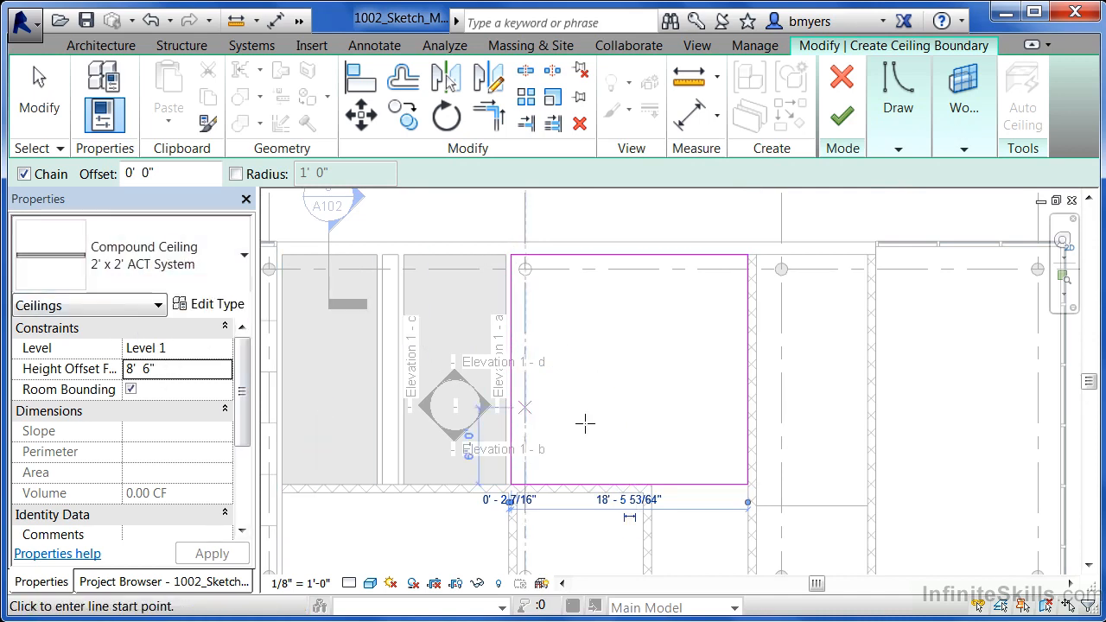
{"action": "left_click", "coordinate": [842, 120]}
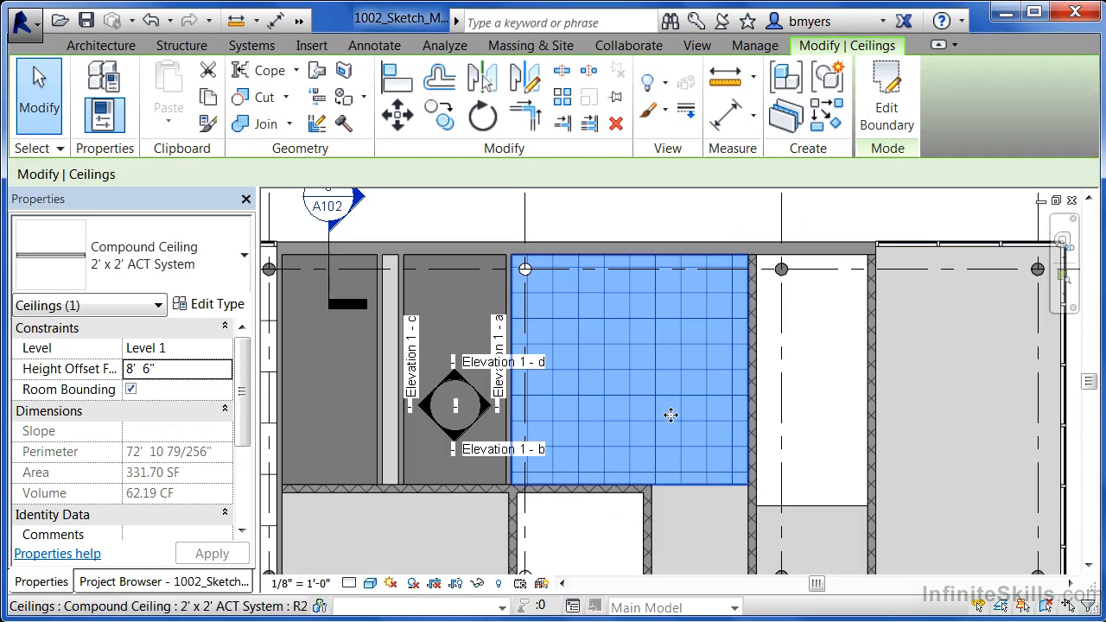
{"action": "left_click", "coordinate": [639, 227]}
Step: Place an automatic GWB on Mtl. Stud ceiling with an 8' 6" height offset in the large remaining open space
{"action": "scroll", "coordinate": [812, 294], "scroll_direction": "down", "scroll_amount": 3}
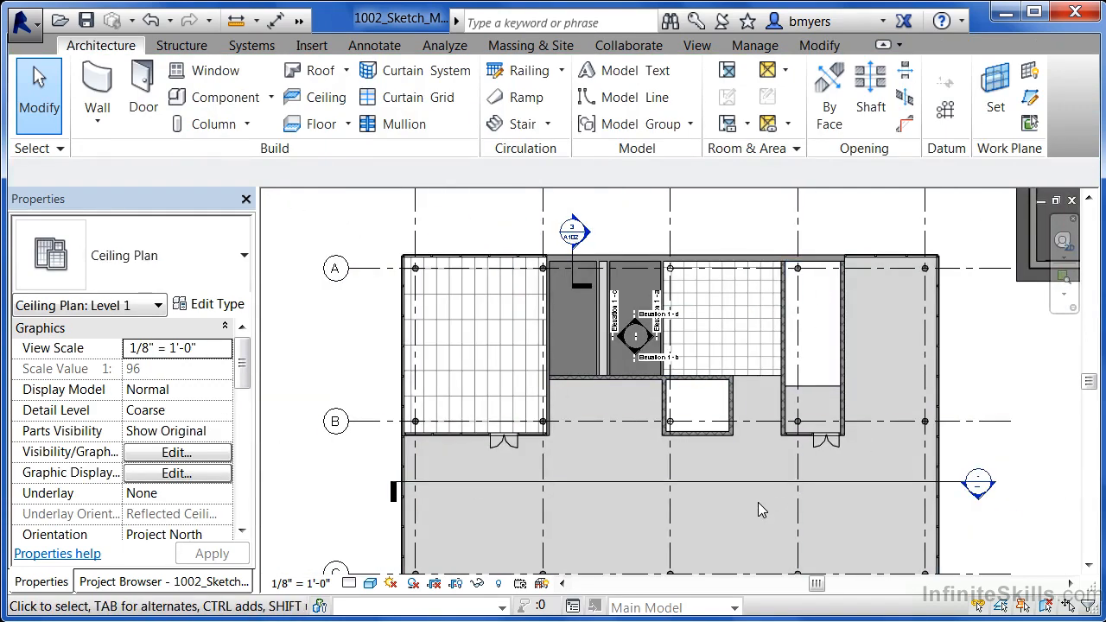
{"action": "middle_click_drag", "start_coordinate": [766, 510], "coordinate": [742, 486]}
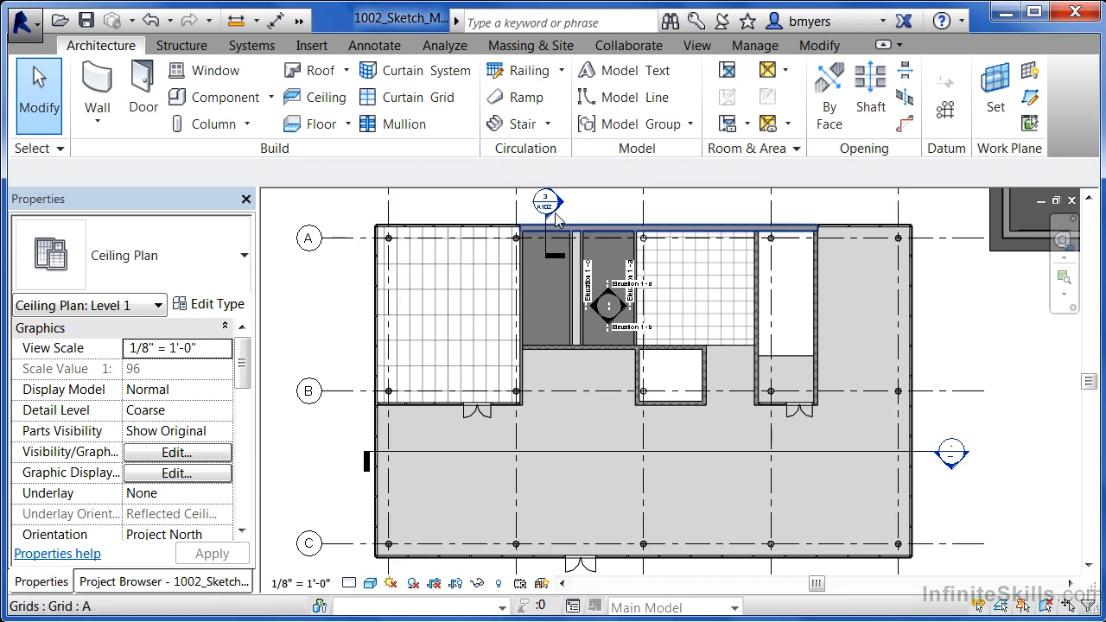
{"action": "left_click", "coordinate": [322, 108]}
{"action": "left_click", "coordinate": [159, 277]}
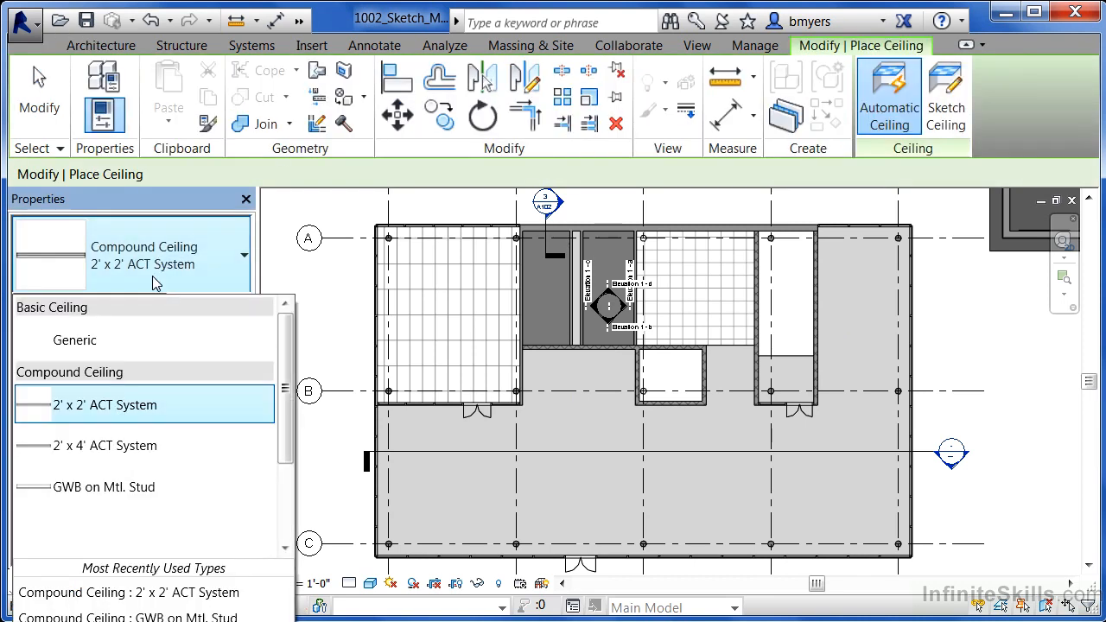
{"action": "left_click", "coordinate": [82, 489]}
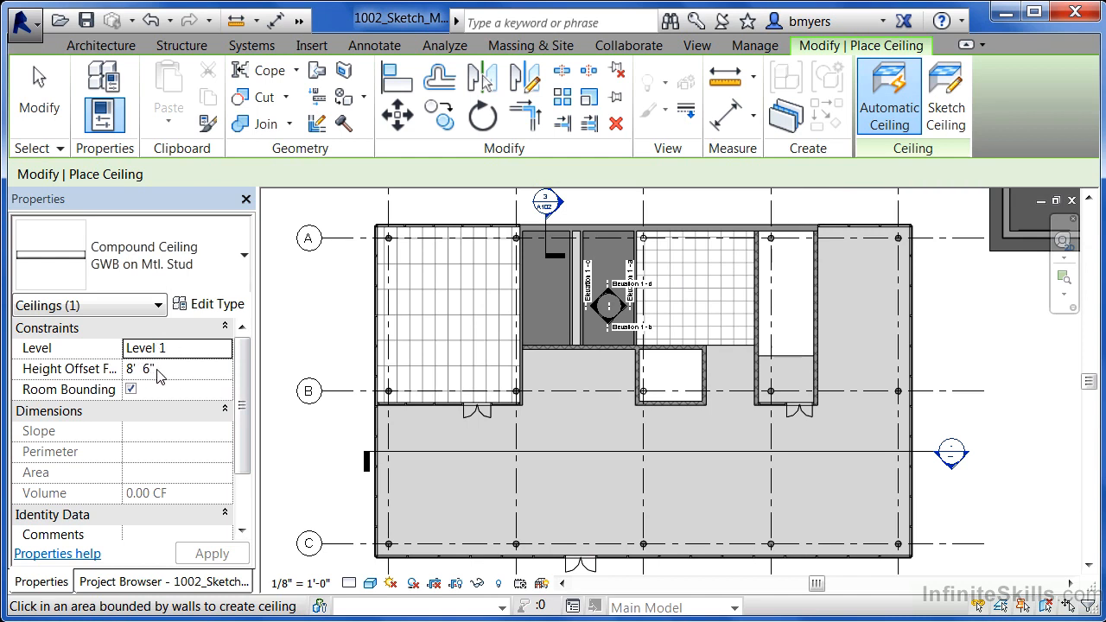
{"action": "left_click", "coordinate": [721, 399]}
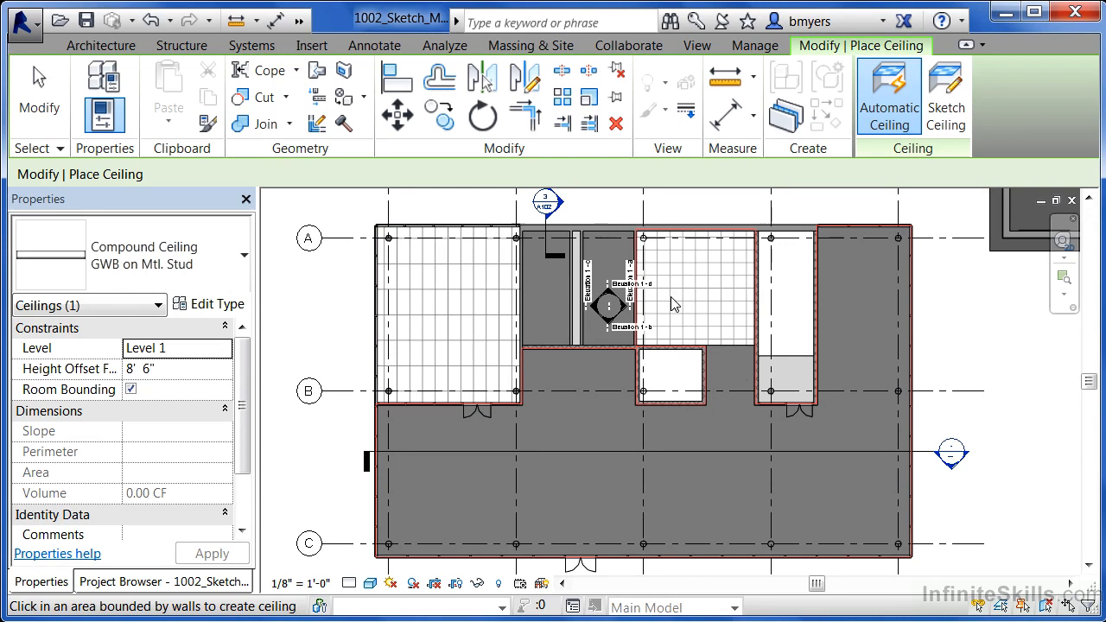
{"action": "key", "text": "Escape"}
{"action": "key", "text": "Escape"}
Step: Select the large GWB on Mtl. Stud ceiling, cycling past the overlapping walls, and open its boundary for editing
{"action": "scroll", "coordinate": [796, 250], "scroll_direction": "up", "scroll_amount": 5}
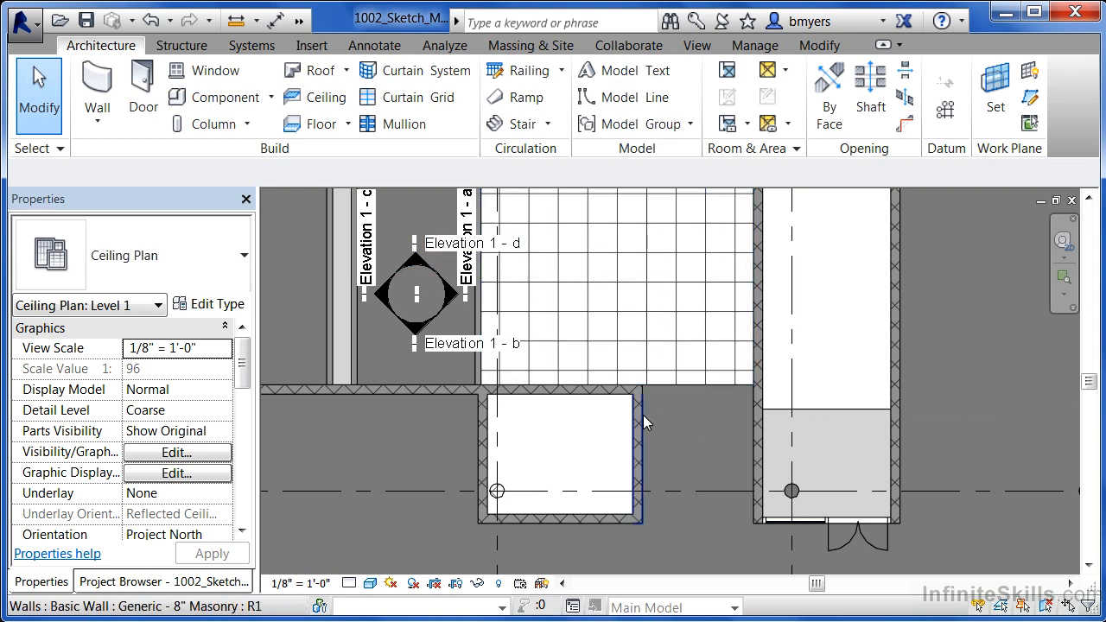
{"action": "key", "text": "Tab"}
{"action": "key", "text": "Tab"}
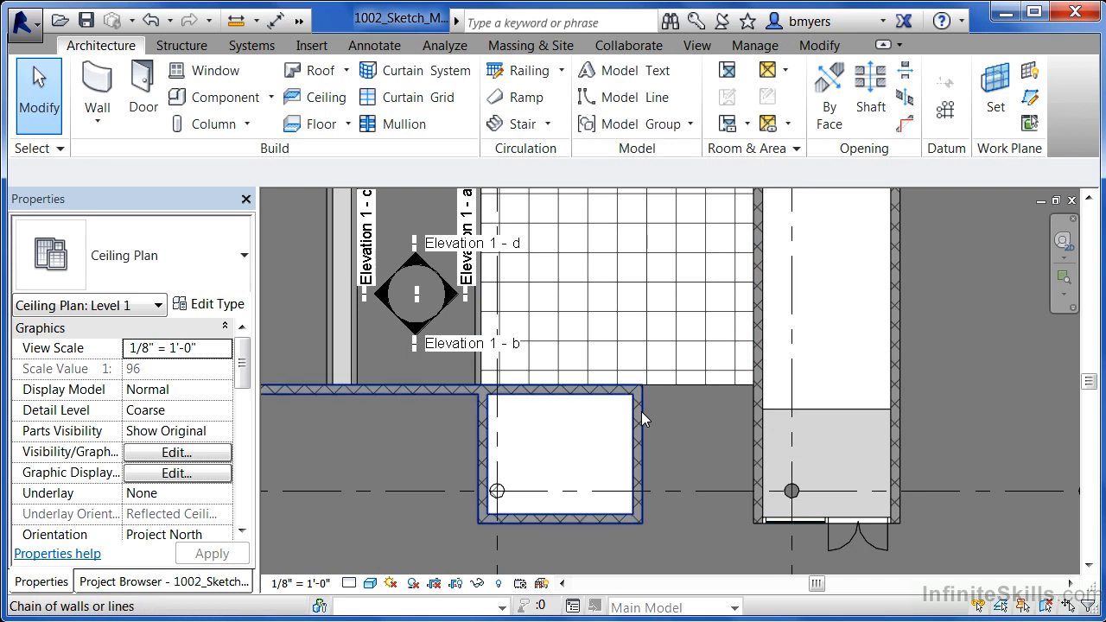
{"action": "key", "text": "Tab"}
{"action": "key", "text": "Tab"}
{"action": "key", "text": "Tab"}
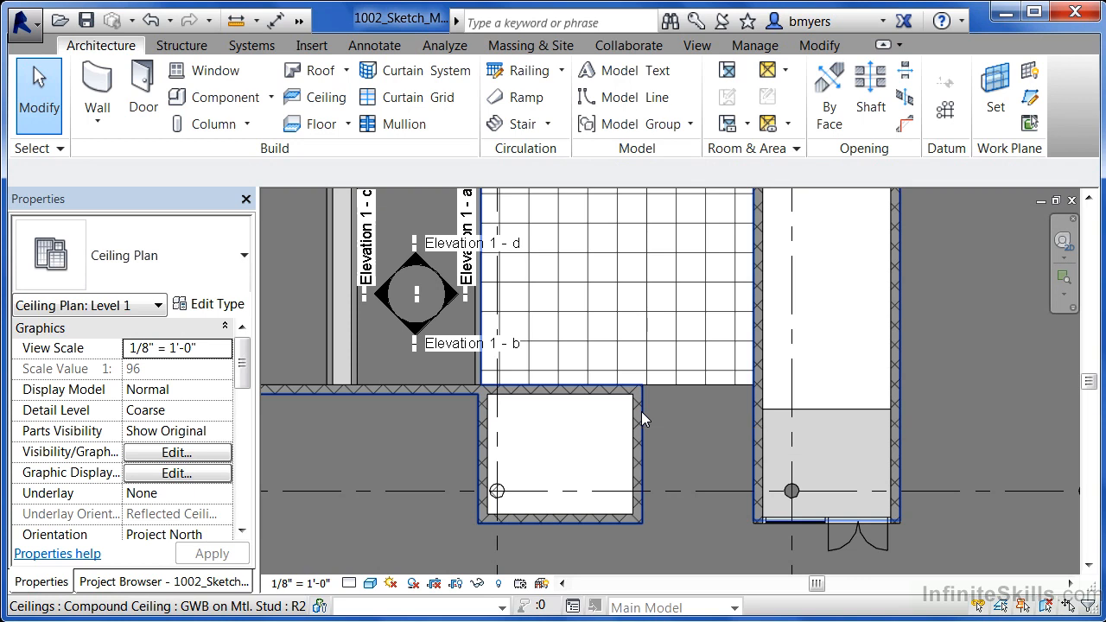
{"action": "left_click", "coordinate": [641, 411]}
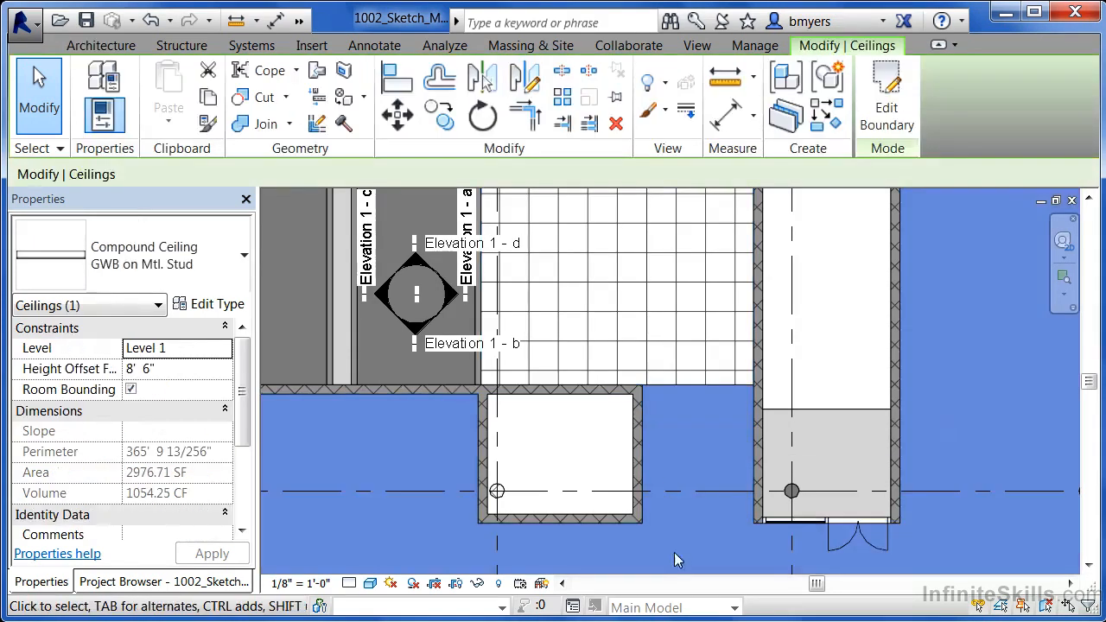
{"action": "left_click", "coordinate": [890, 103]}
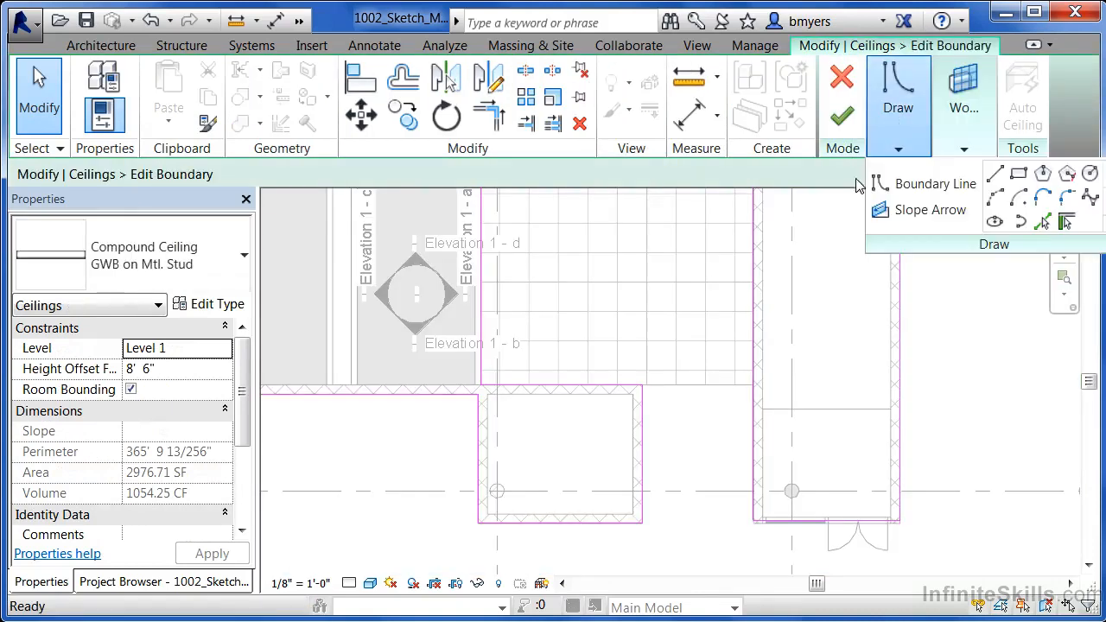
Step: Draw a straight boundary line across the alcove opening, from the small masonry room's upper-right corner to the facing wall
{"action": "scroll", "coordinate": [700, 370], "scroll_direction": "up", "scroll_amount": 1}
{"action": "scroll", "coordinate": [700, 370], "scroll_direction": "up", "scroll_amount": 1}
{"action": "left_click", "coordinate": [899, 149]}
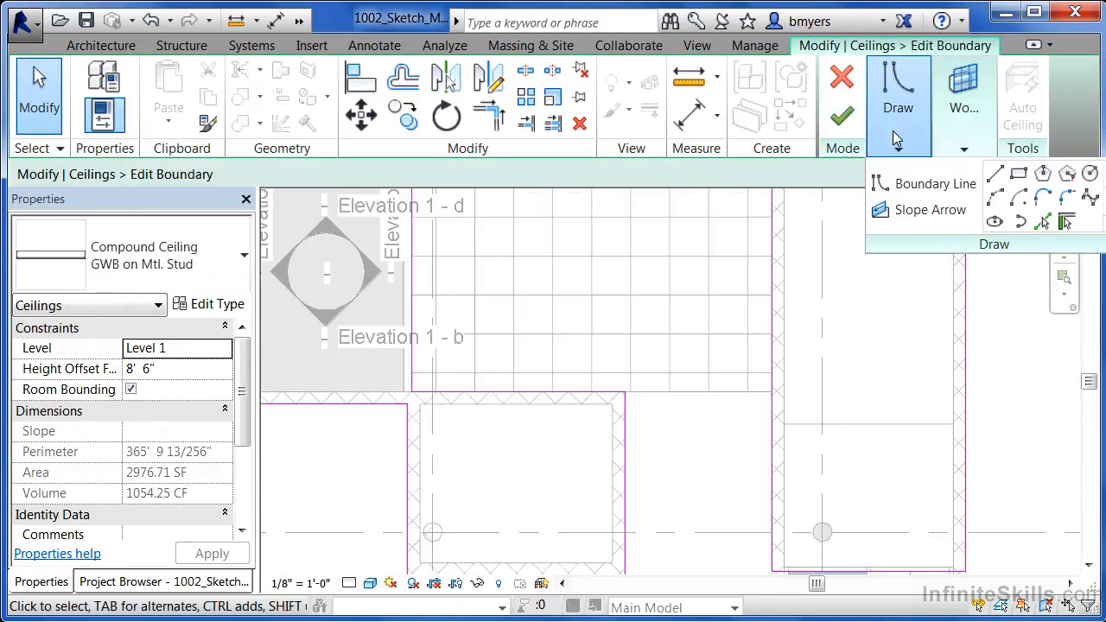
{"action": "left_click", "coordinate": [995, 175]}
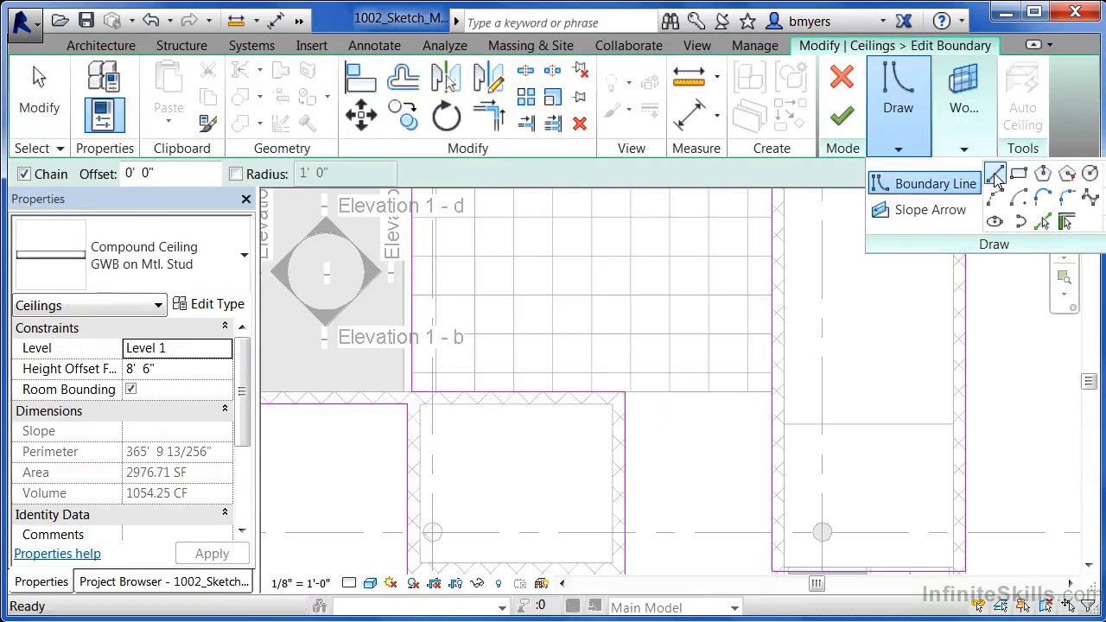
{"action": "left_click", "coordinate": [625, 392]}
{"action": "left_click", "coordinate": [771, 391]}
{"action": "key", "text": "Escape"}
{"action": "key", "text": "Escape"}
{"action": "scroll", "coordinate": [634, 561], "scroll_direction": "down", "scroll_amount": 2}
{"action": "scroll", "coordinate": [715, 217], "scroll_direction": "up", "scroll_amount": 1}
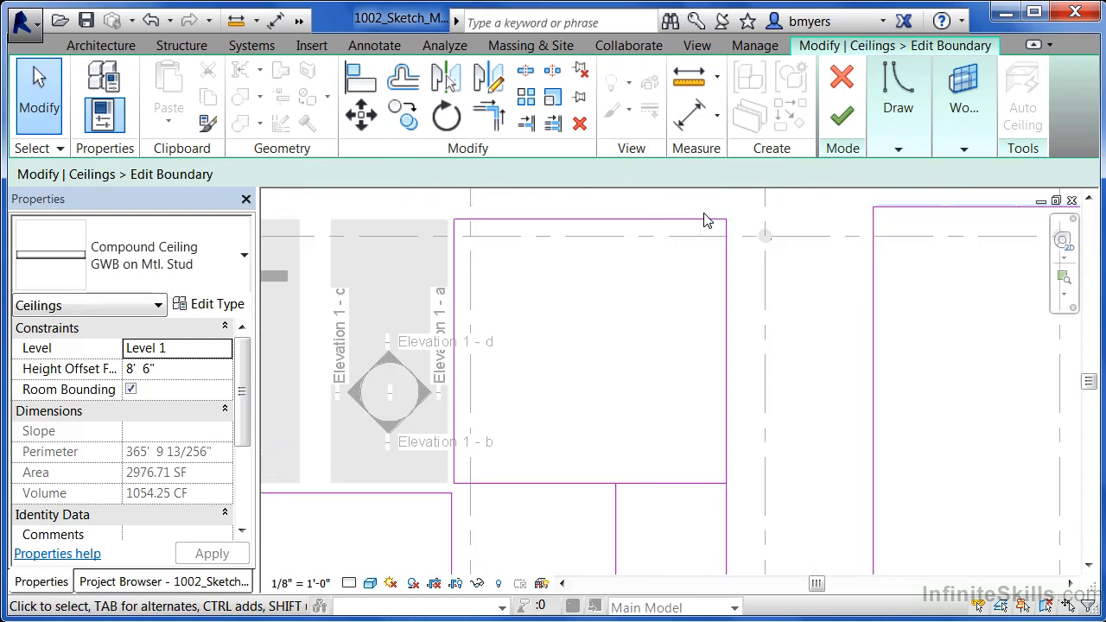
Step: Delete the alcove's upper and left boundary lines and the line along the small masonry room's upper wall
{"action": "left_click", "coordinate": [698, 222]}
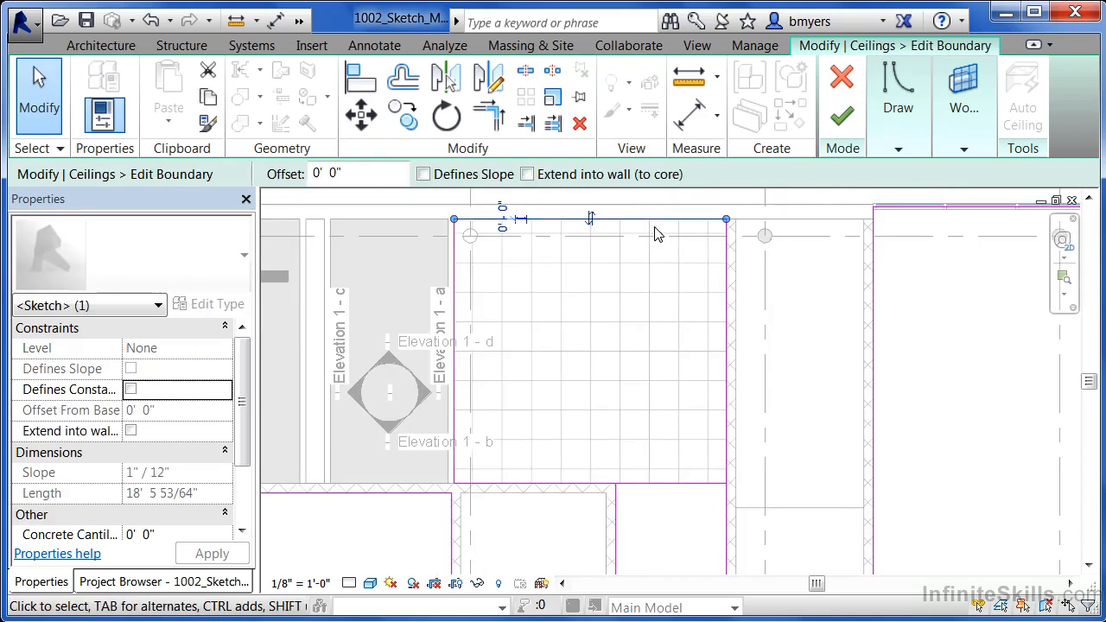
{"action": "key", "text": "Delete"}
{"action": "left_click", "coordinate": [454, 253]}
{"action": "key", "text": "Delete"}
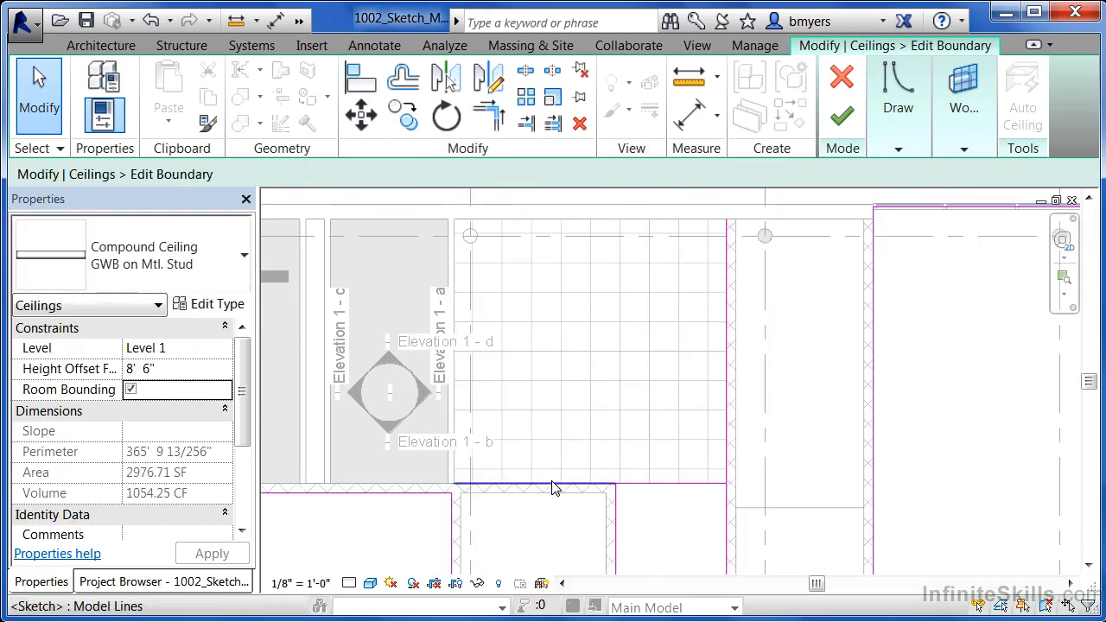
{"action": "left_click", "coordinate": [553, 486]}
{"action": "key", "text": "Delete"}
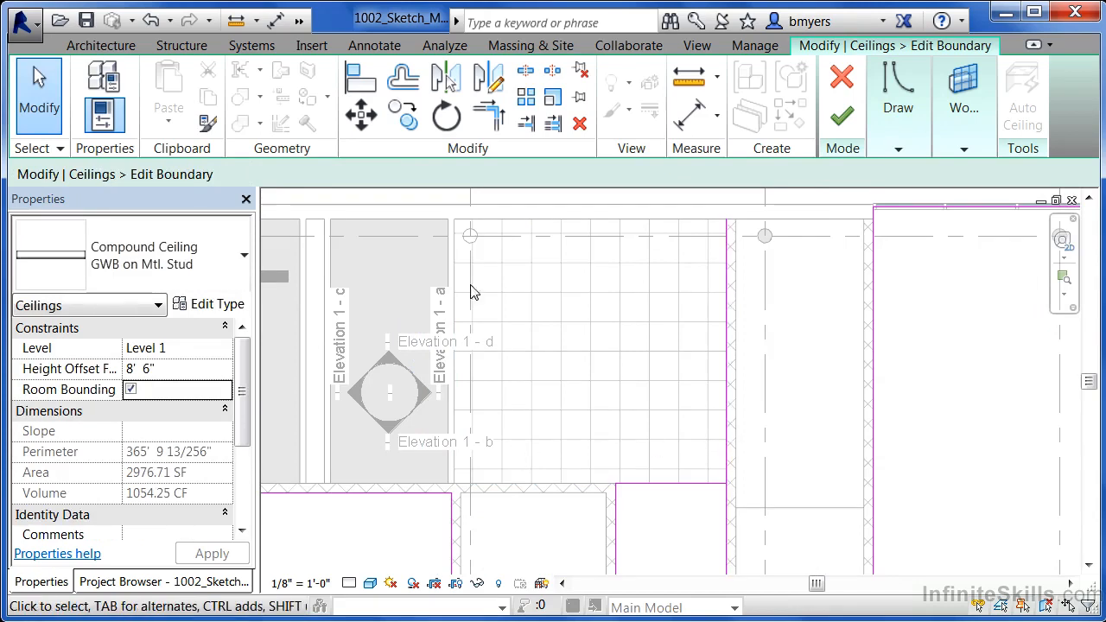
Step: Shorten the boundary line on the alcove's right wall to end at the new closing line, and finish the boundary edit
{"action": "left_click", "coordinate": [726, 250]}
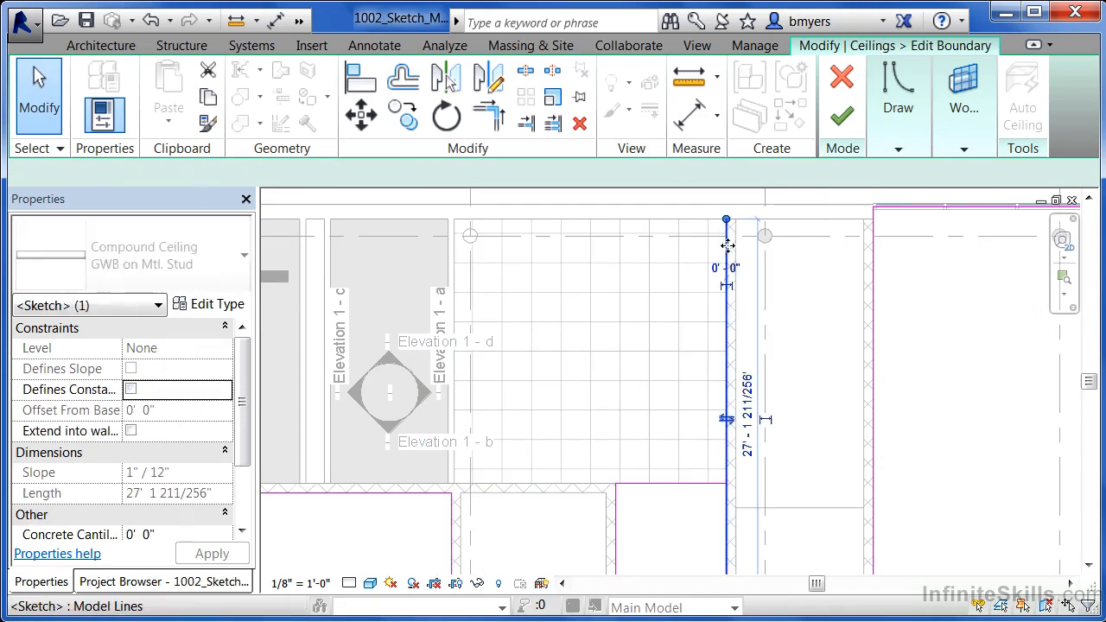
{"action": "left_click_drag", "start_coordinate": [727, 223], "coordinate": [725, 484]}
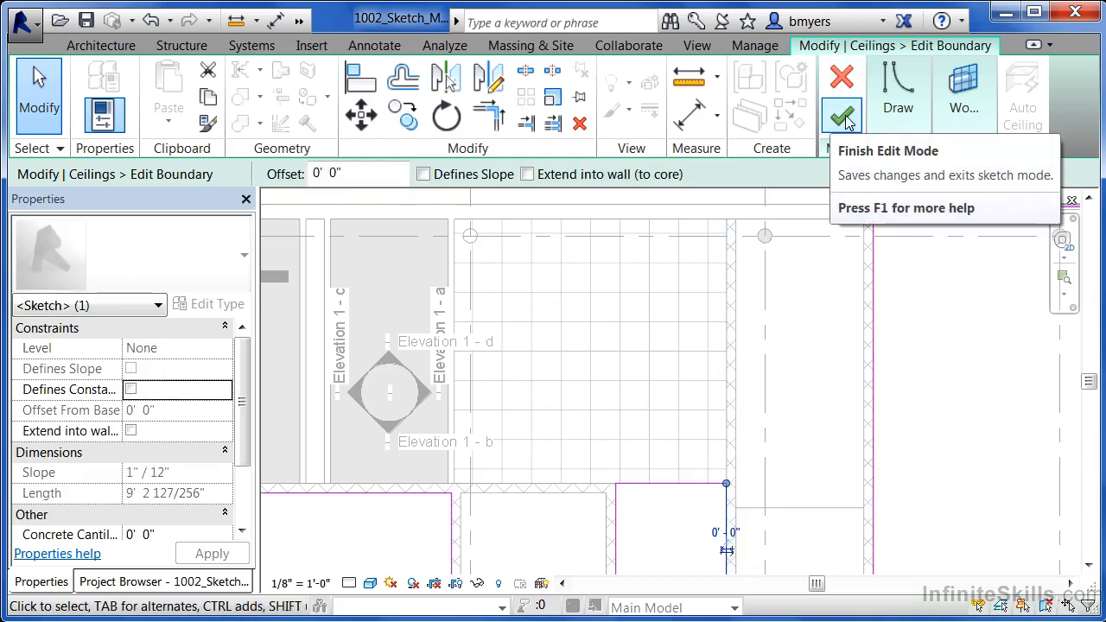
{"action": "left_click", "coordinate": [844, 119]}
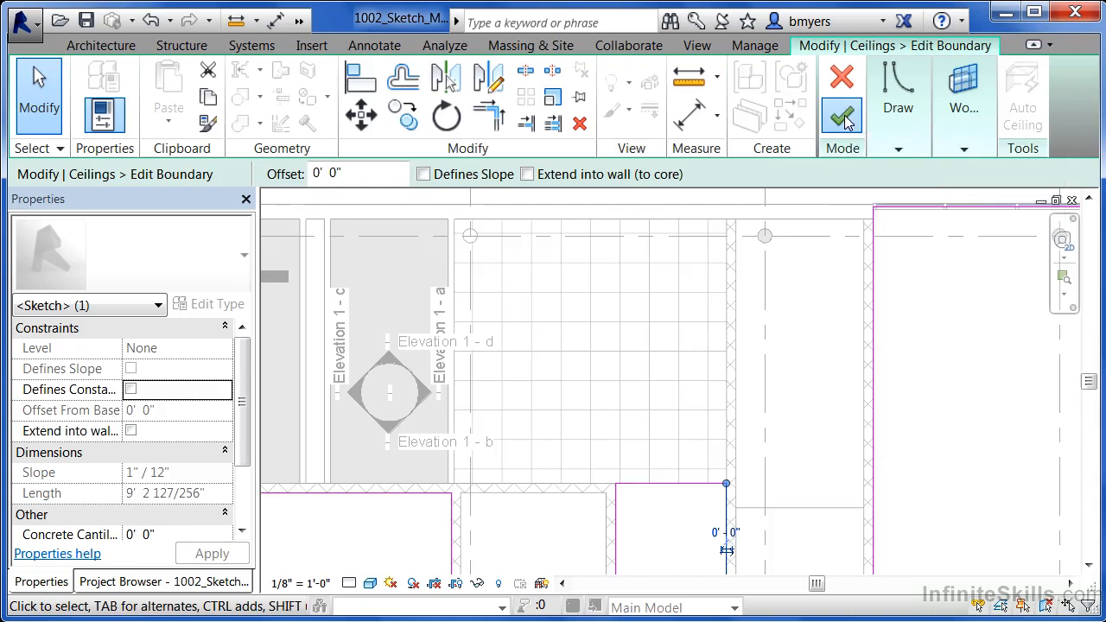
Step: Open the Section 2 building section cut across the large ceiling and set its visual style to Shaded to inspect the ceiling
{"action": "scroll", "coordinate": [786, 382], "scroll_direction": "down", "scroll_amount": 4}
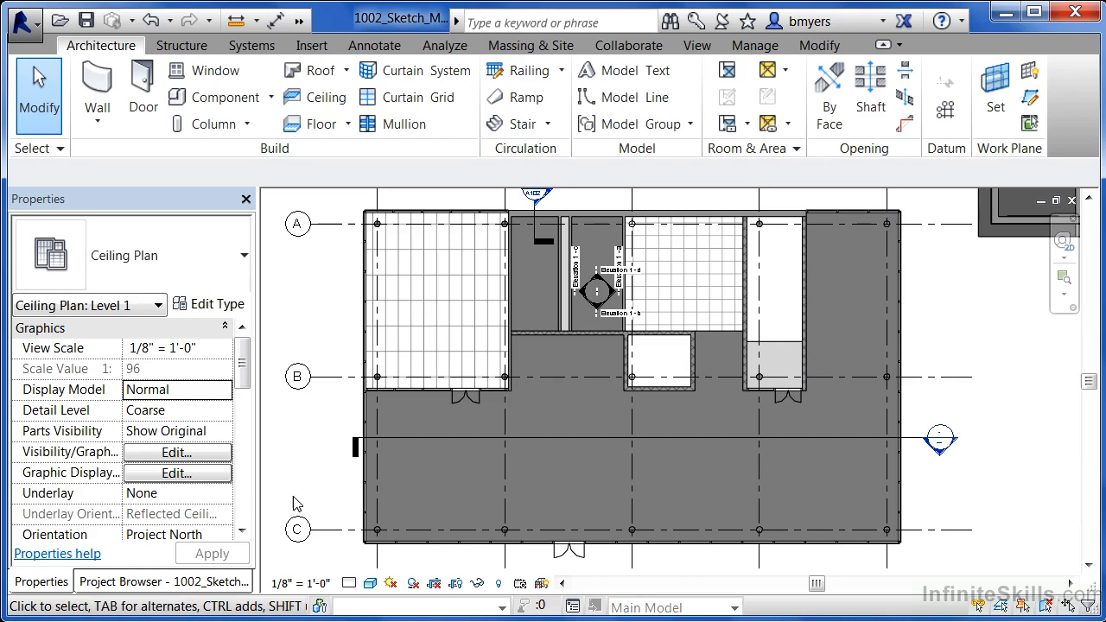
{"action": "double_click", "coordinate": [940, 436]}
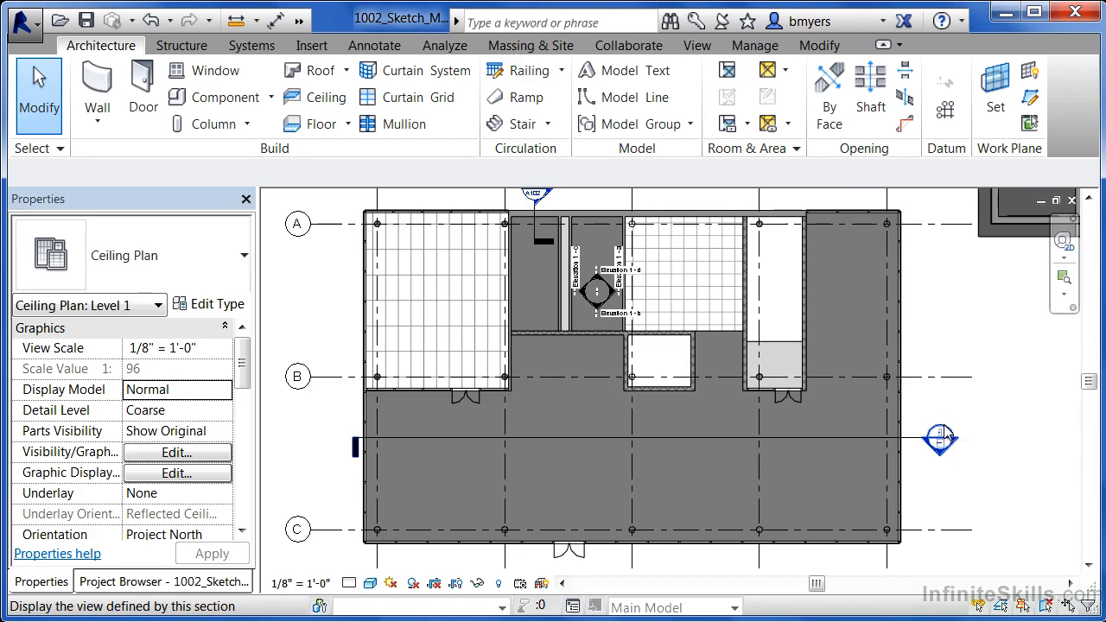
{"action": "scroll", "coordinate": [381, 463], "scroll_direction": "up", "scroll_amount": 3}
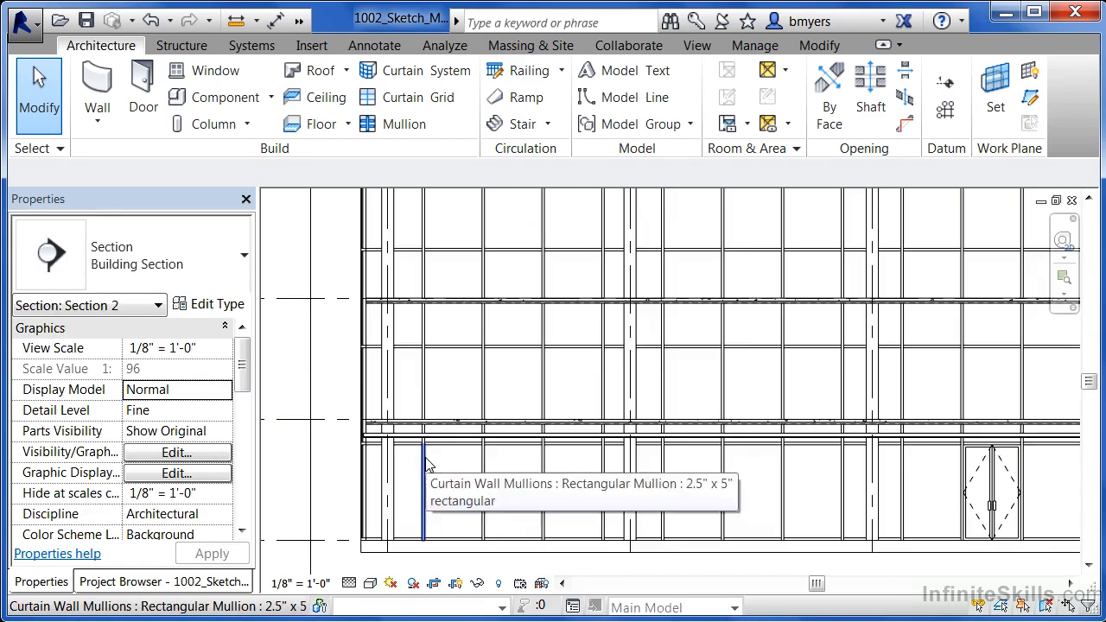
{"action": "left_click", "coordinate": [371, 584]}
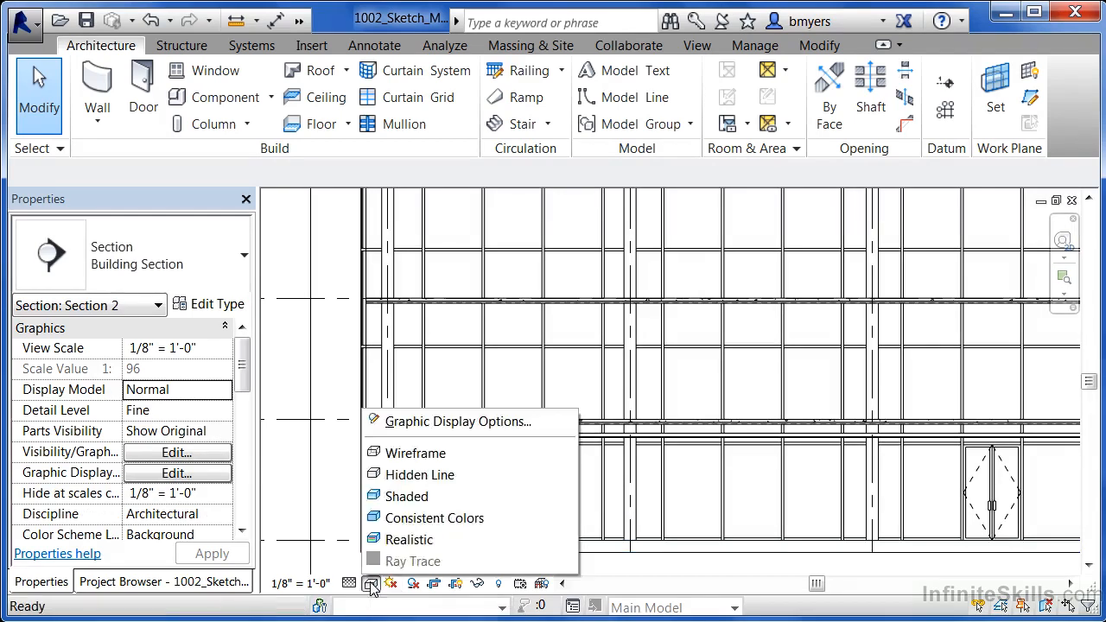
{"action": "left_click", "coordinate": [406, 498]}
{"action": "scroll", "coordinate": [422, 461], "scroll_direction": "up", "scroll_amount": 5}
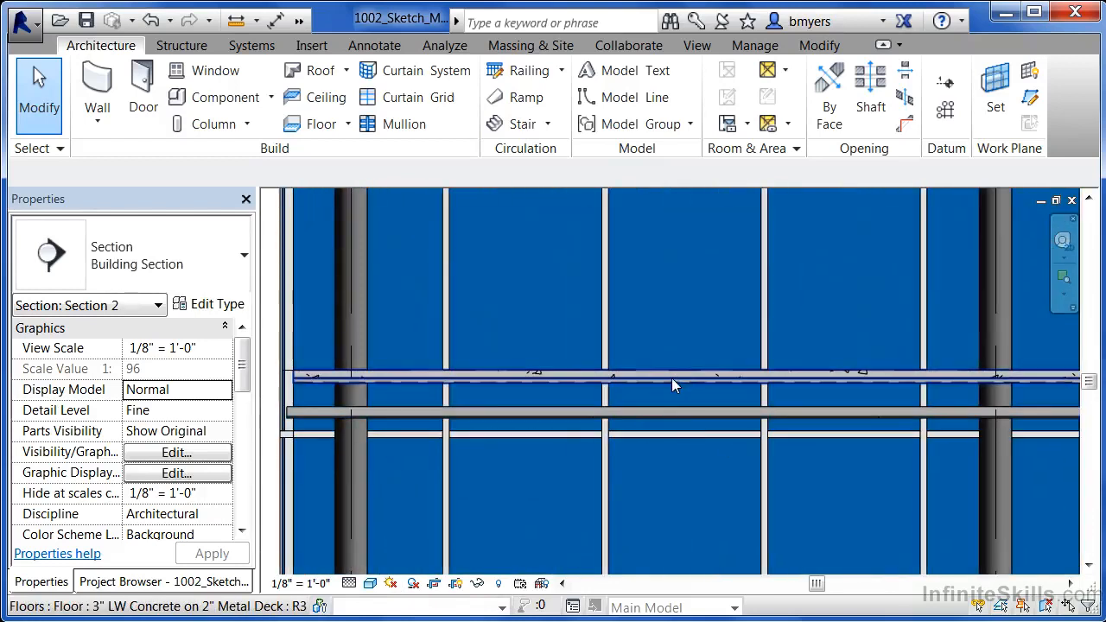
{"action": "scroll", "coordinate": [533, 383], "scroll_direction": "down", "scroll_amount": 4}
{"action": "scroll", "coordinate": [521, 445], "scroll_direction": "down", "scroll_amount": 3}
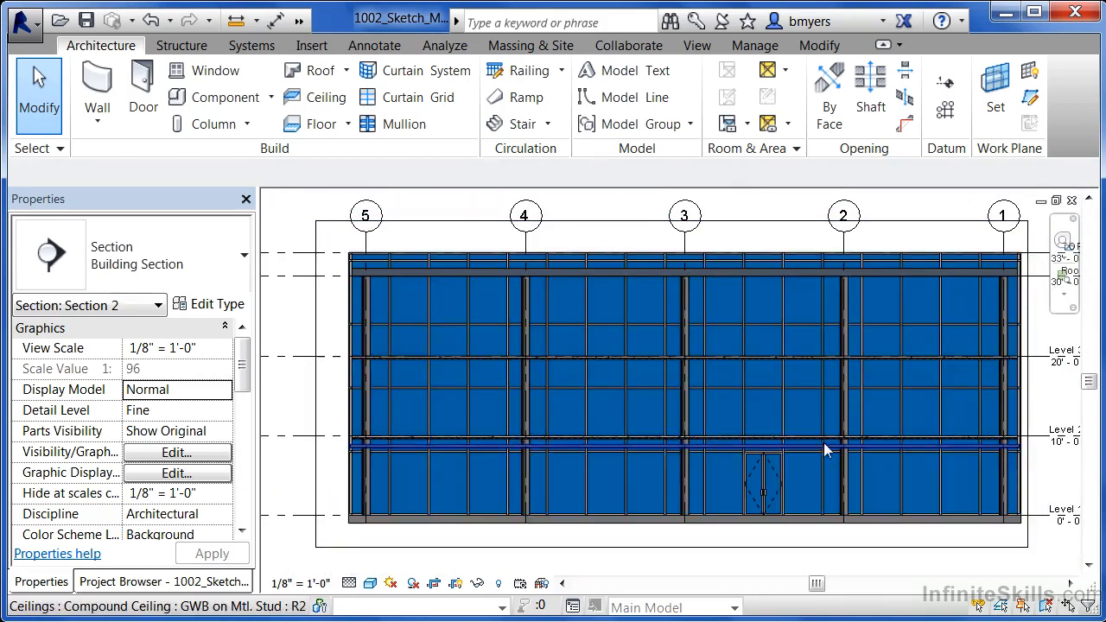